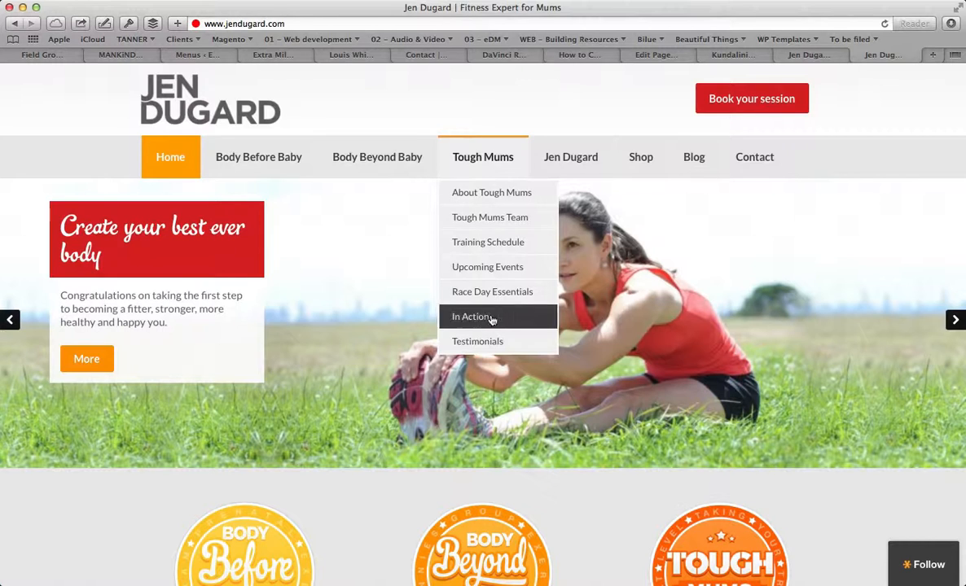
# Step: Start a new page in the site's WordPress admin and title it "New page"
pyautogui.moveTo(464, 165)
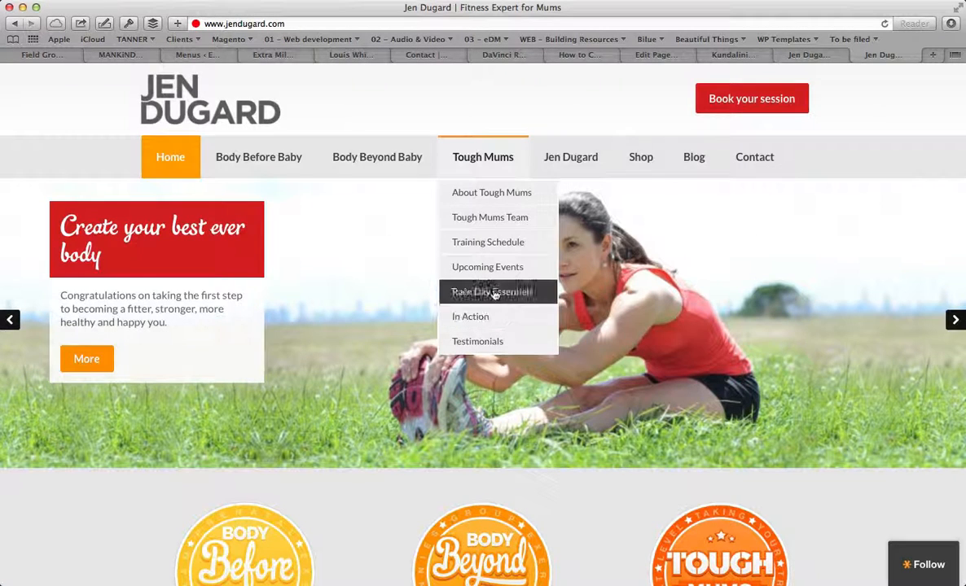
pyautogui.moveTo(388, 167)
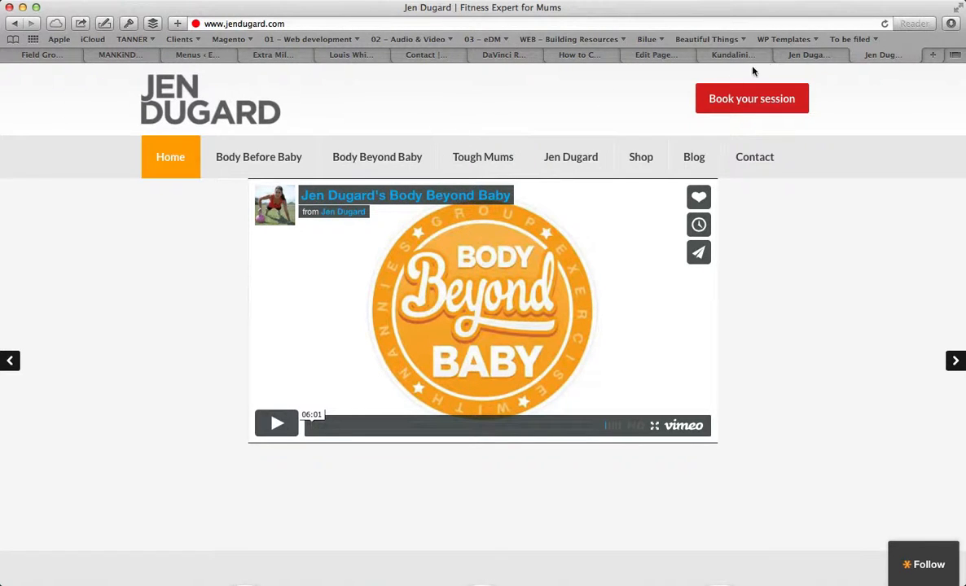
pyautogui.click(808, 54)
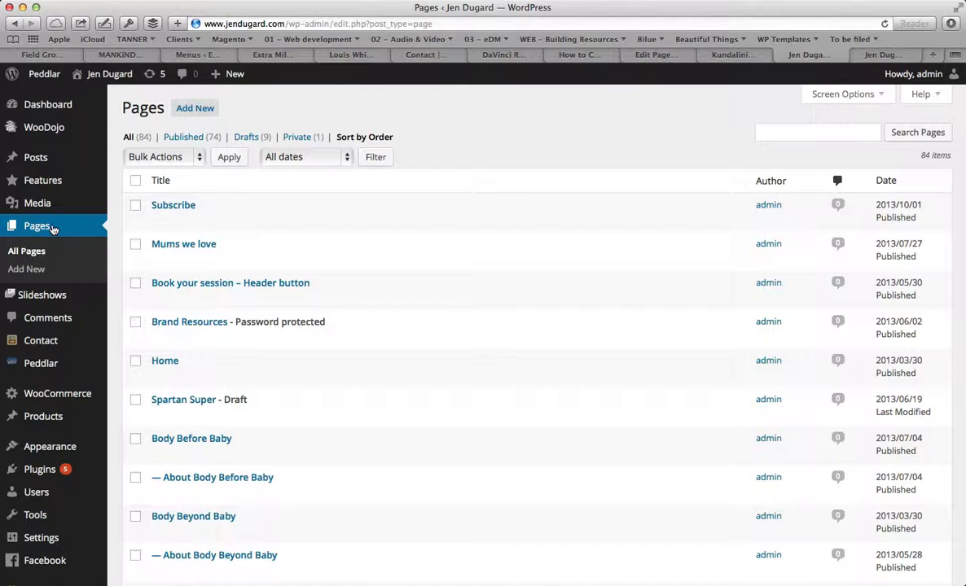
pyautogui.click(193, 109)
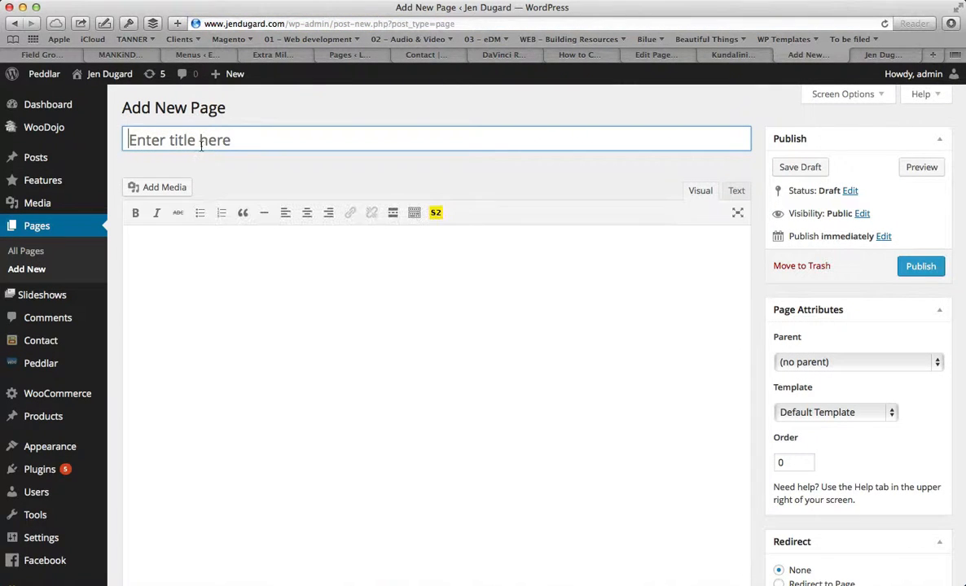
pyautogui.write('New page')
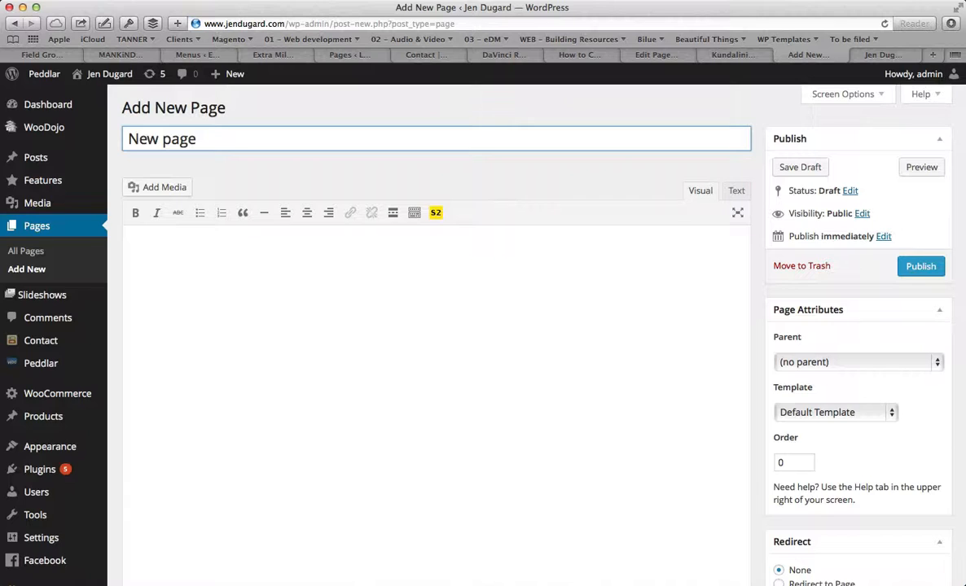
pyautogui.hscroll(2, 199, 186)
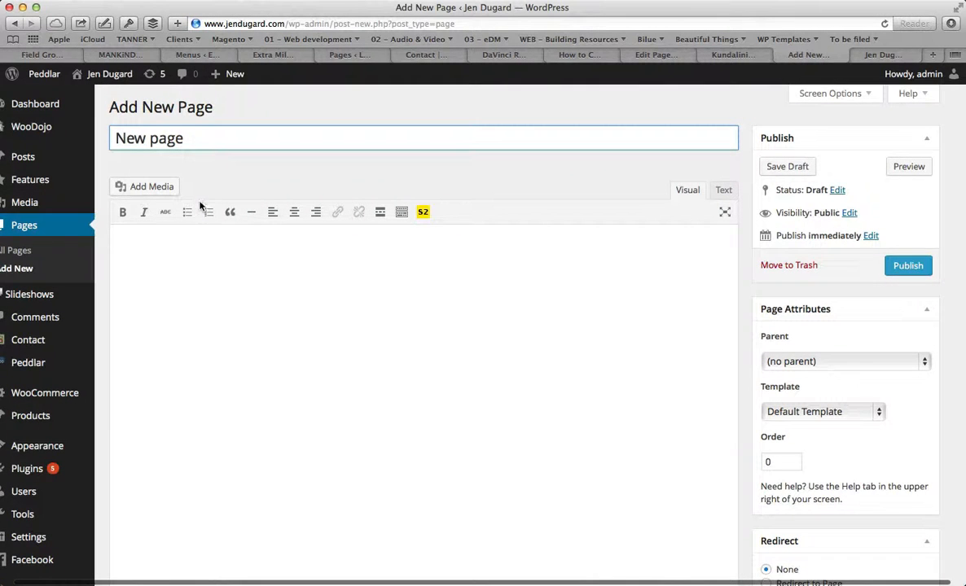
pyautogui.hscroll(-2, 218, 224)
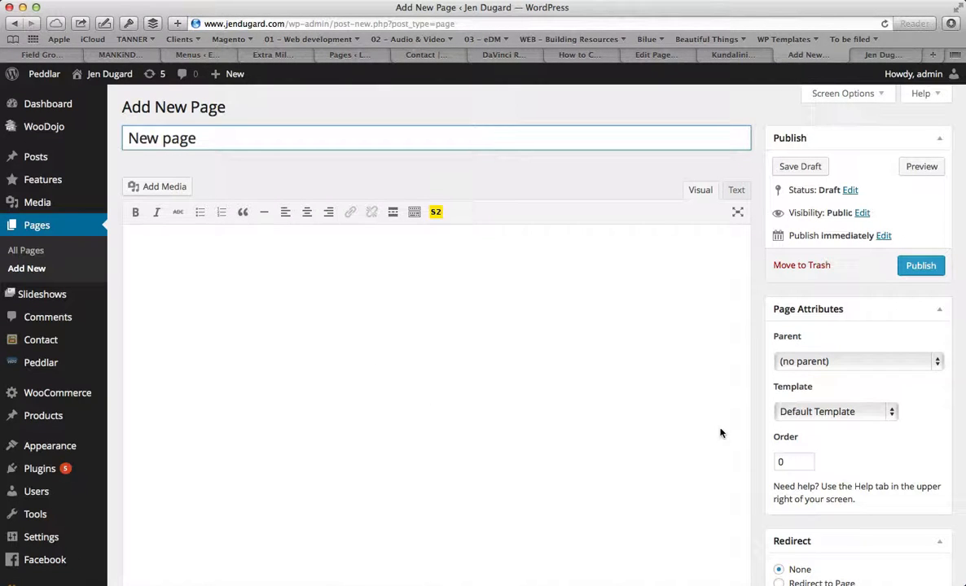
pyautogui.click(416, 280)
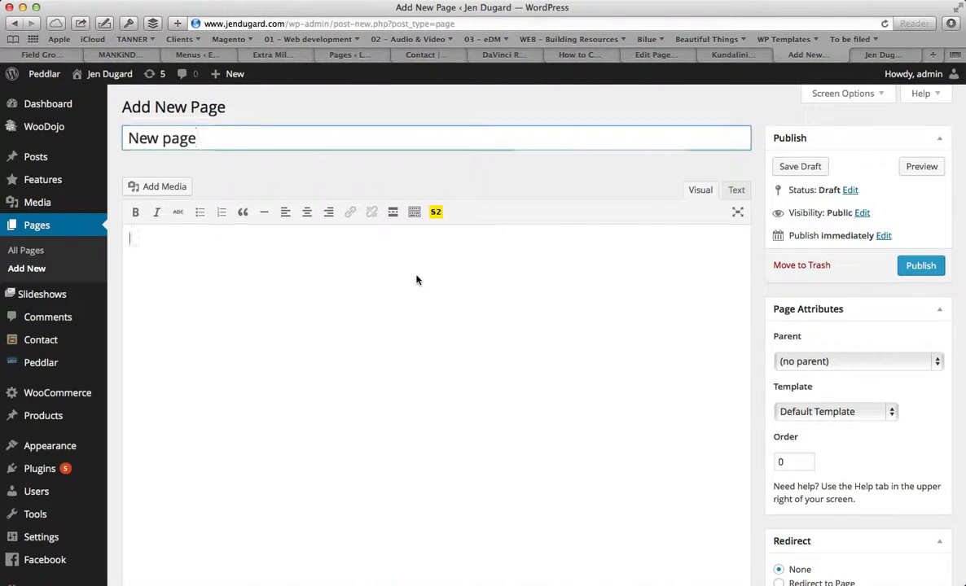
# Step: Set the page's parent to Tough Mums and its template to Tough Mums
pyautogui.click(831, 364)
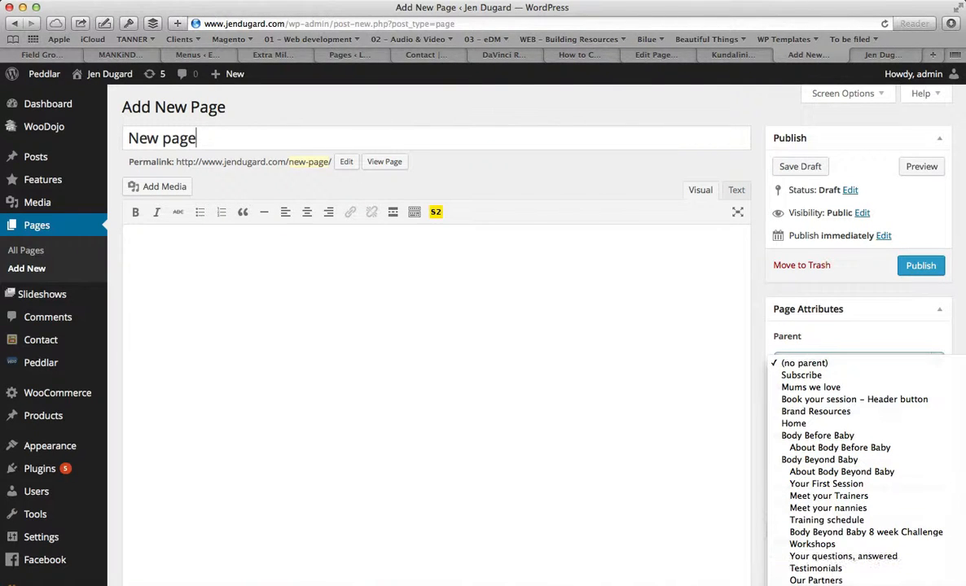
pyautogui.scroll(-10, 866, 580)
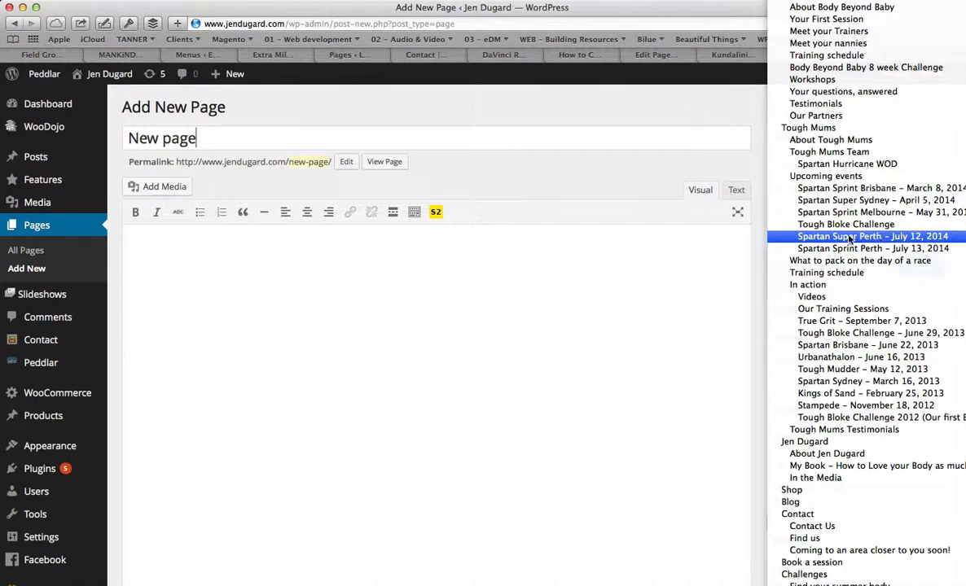
pyautogui.click(821, 134)
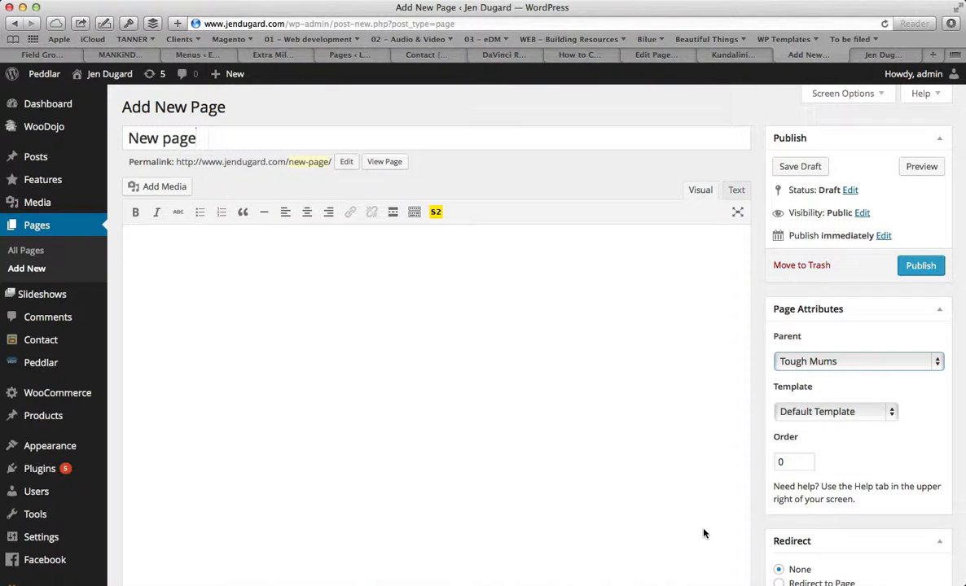
pyautogui.click(824, 418)
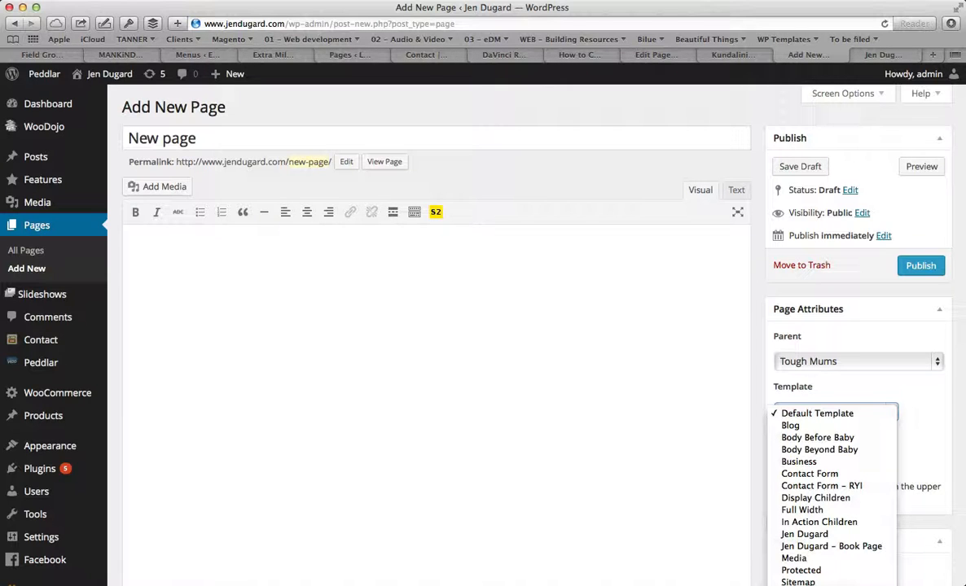
pyautogui.click(831, 585)
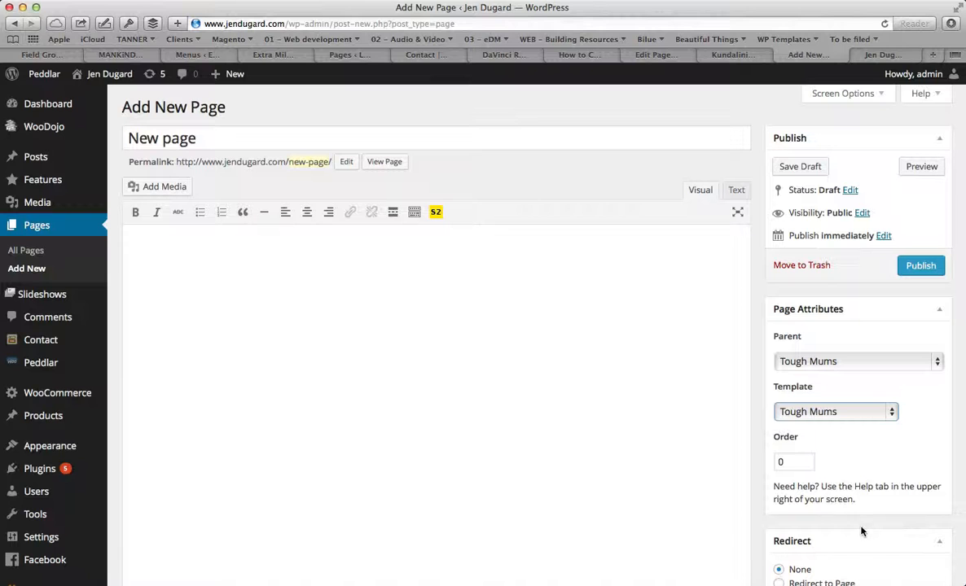
pyautogui.scroll(-3, 844, 525)
pyautogui.scroll(2, 844, 525)
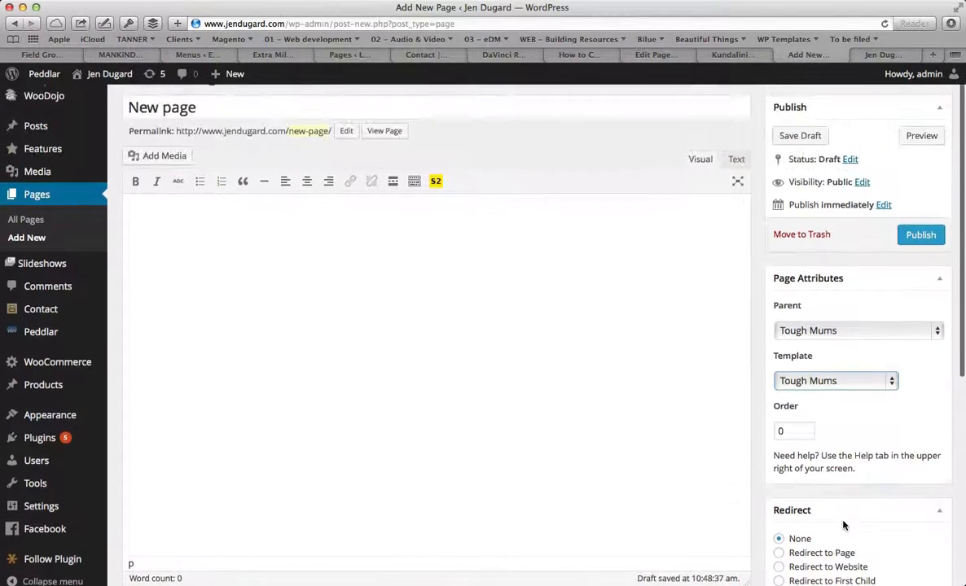
pyautogui.scroll(1, 843, 524)
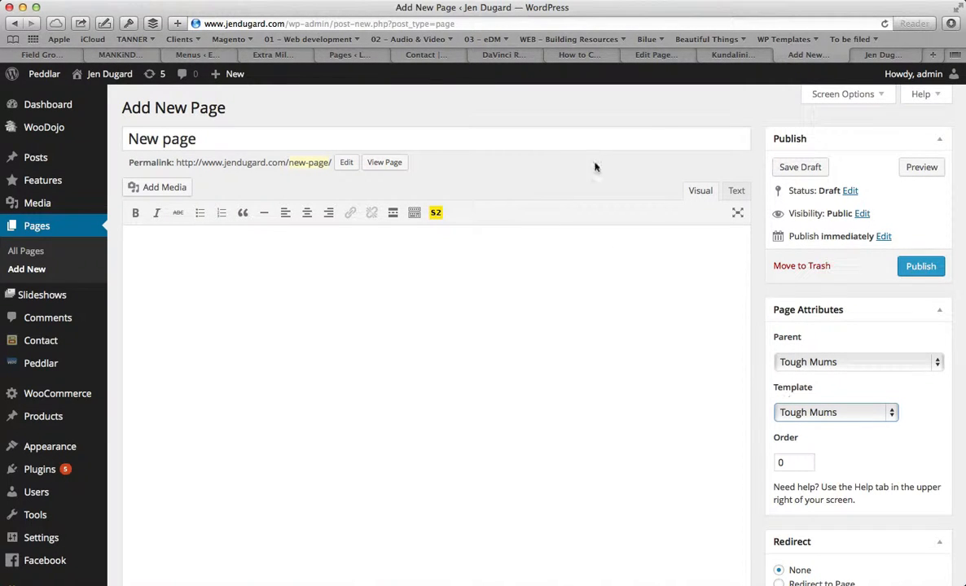
# Step: Look at the Tough Mums submenu on the live site and return to the page editor
pyautogui.click(879, 54)
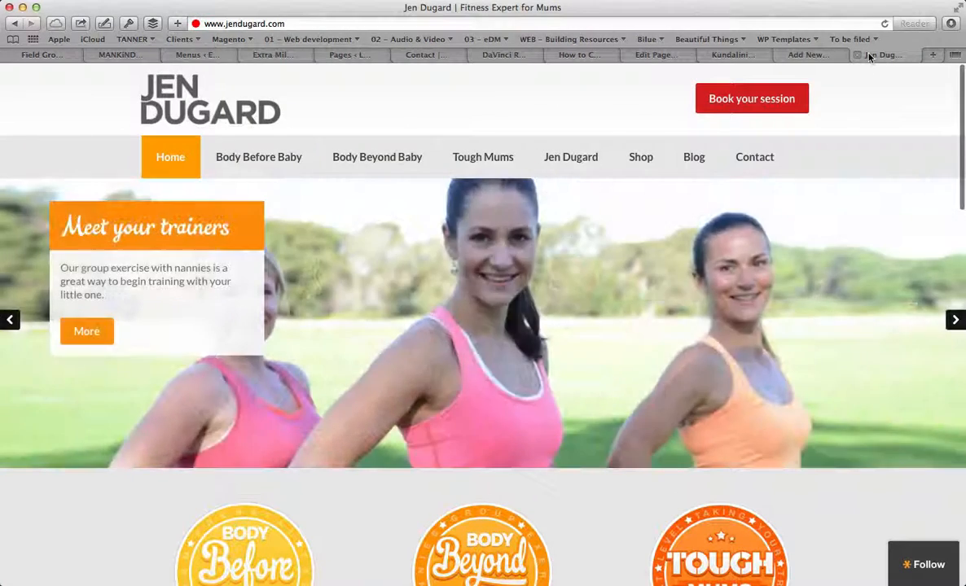
pyautogui.moveTo(482, 166)
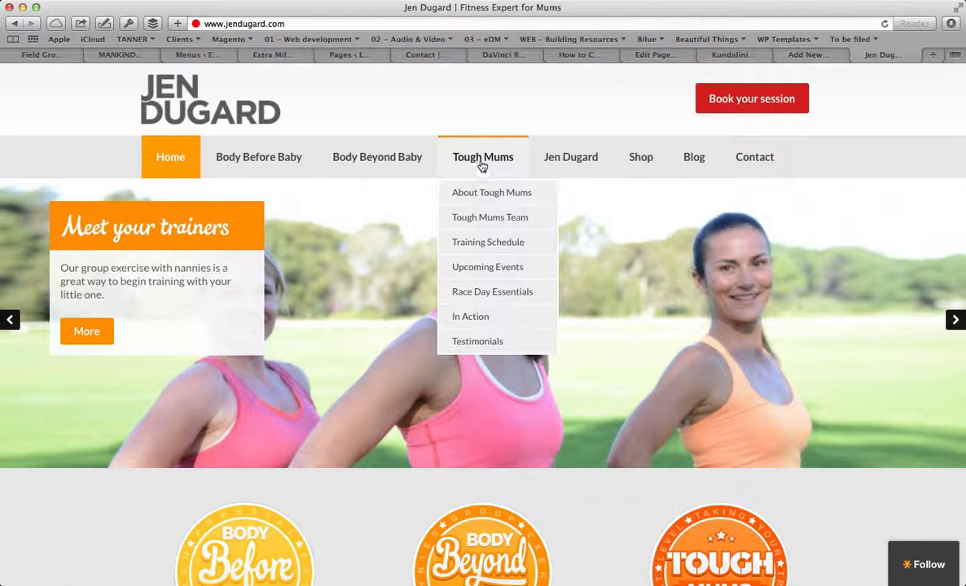
pyautogui.click(786, 55)
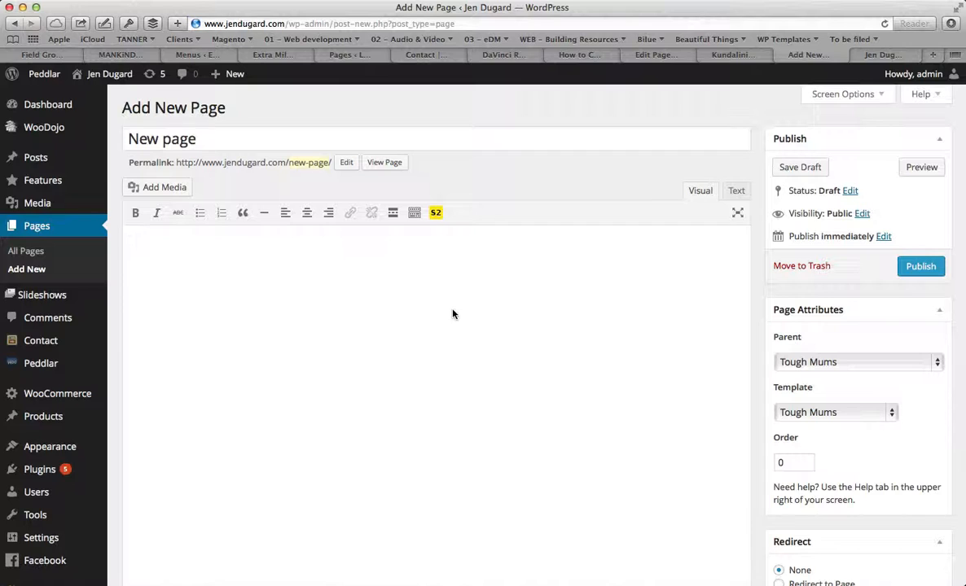
# Step: Write "Hello." as the page content and insert the first media library photo, of a woman and a girl, below it
pyautogui.write('Hello.')
pyautogui.press('Return')
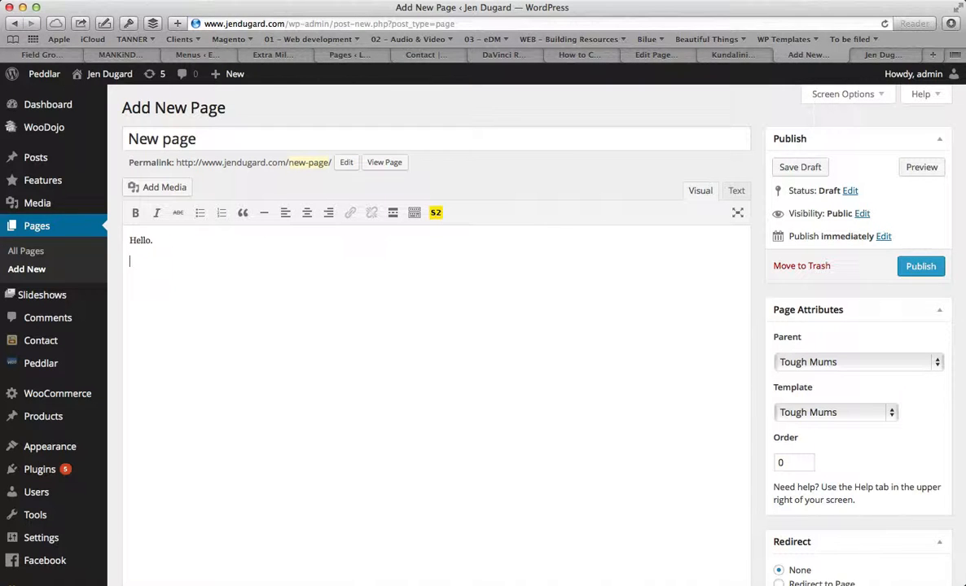
pyautogui.click(158, 188)
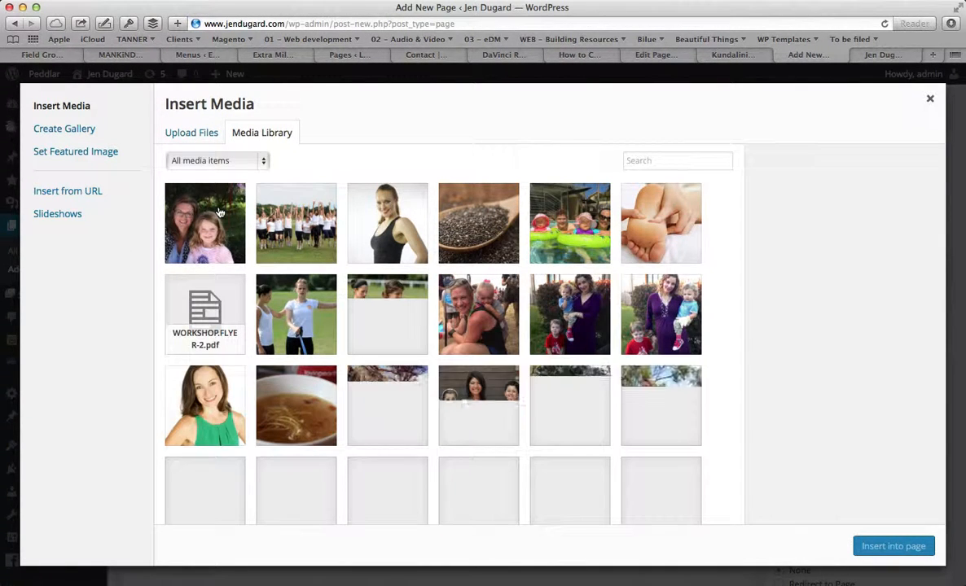
pyautogui.click(218, 211)
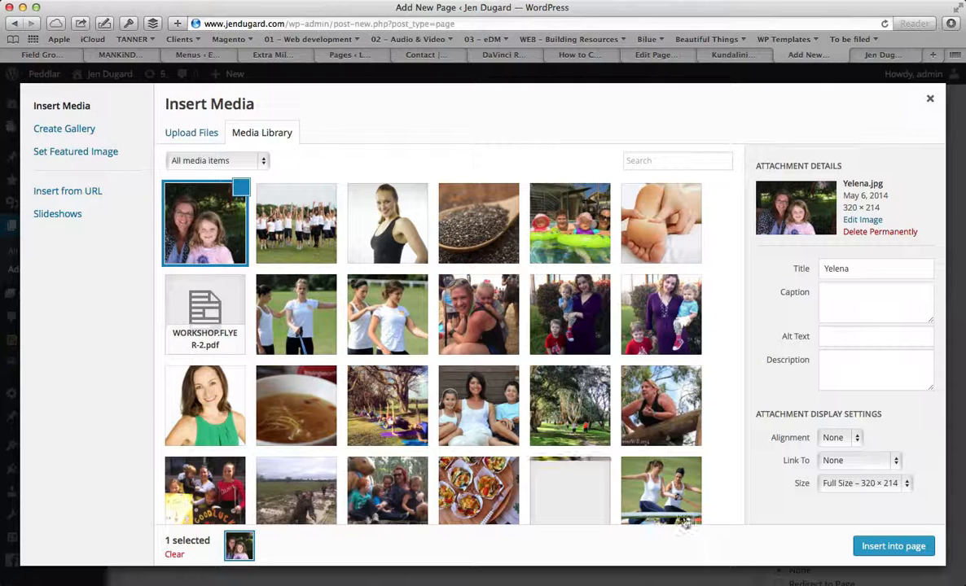
pyautogui.click(892, 544)
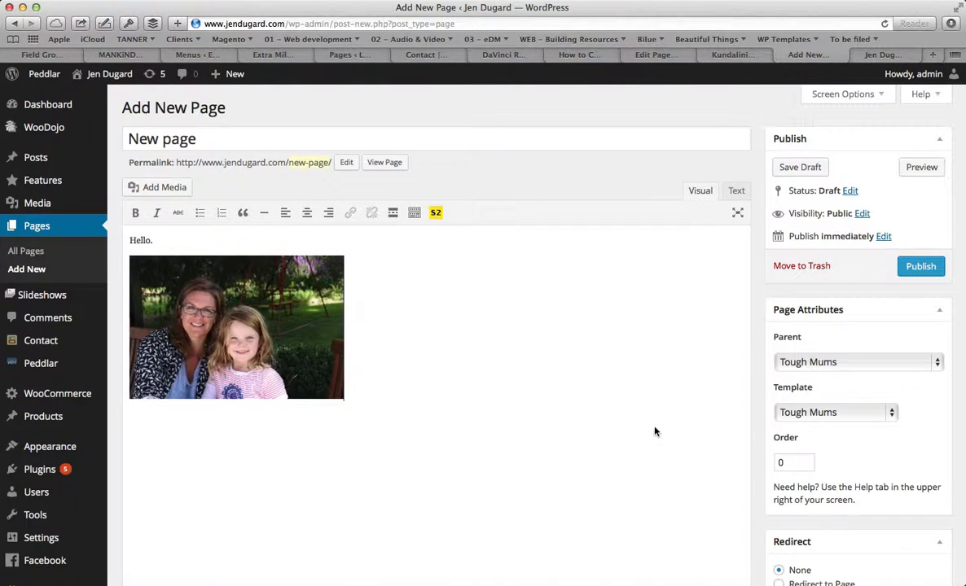
# Step: Review the layout, redirect, page listing and featured image settings, and publish the page
pyautogui.scroll(-3, 667, 432)
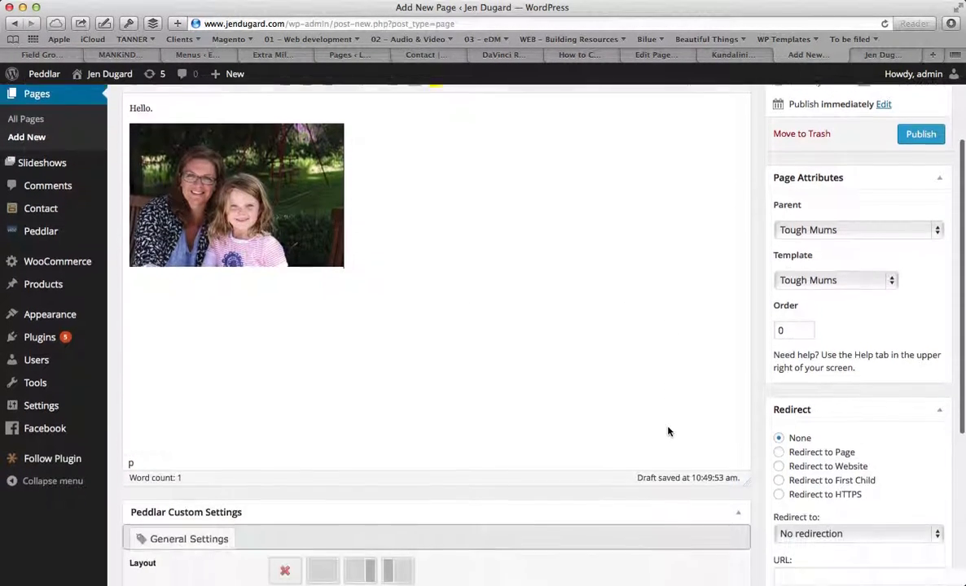
pyautogui.scroll(-2, 667, 432)
pyautogui.scroll(4, 667, 431)
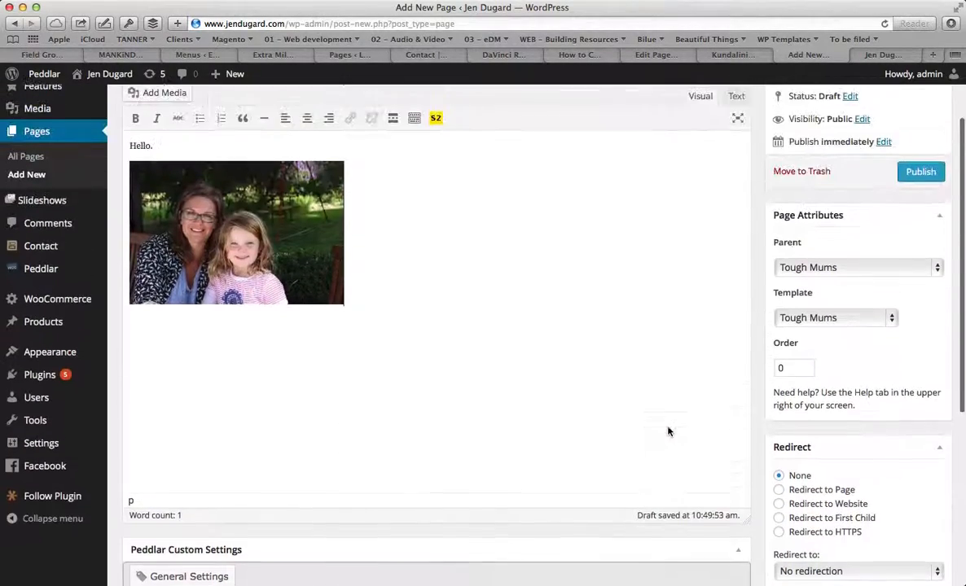
pyautogui.scroll(3, 668, 432)
pyautogui.scroll(-5, 766, 431)
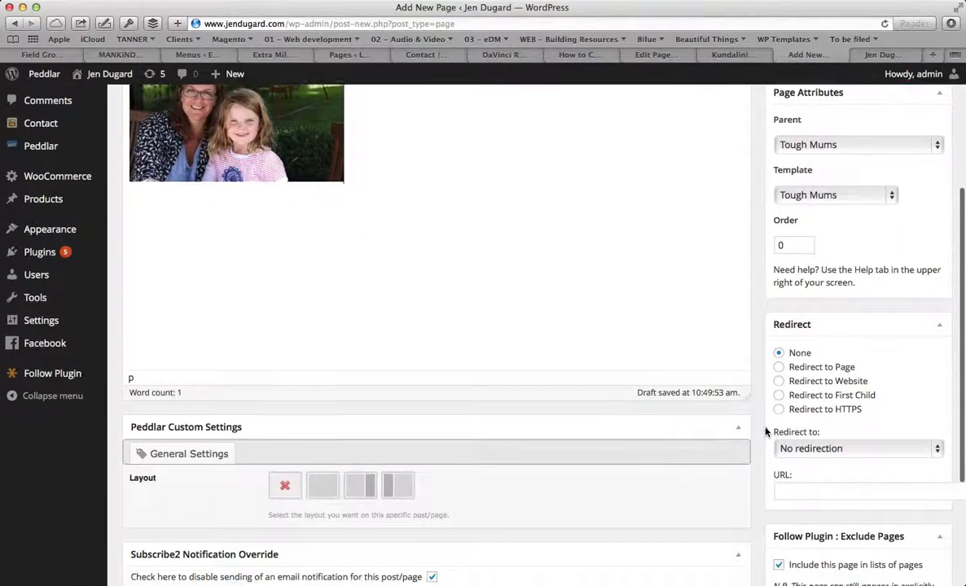
pyautogui.scroll(-2, 765, 432)
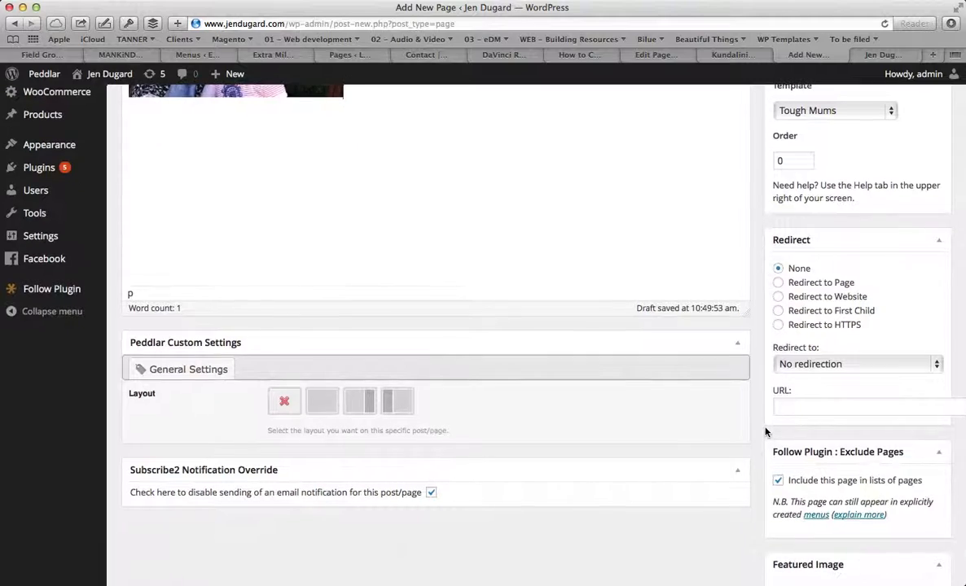
pyautogui.scroll(-2, 765, 431)
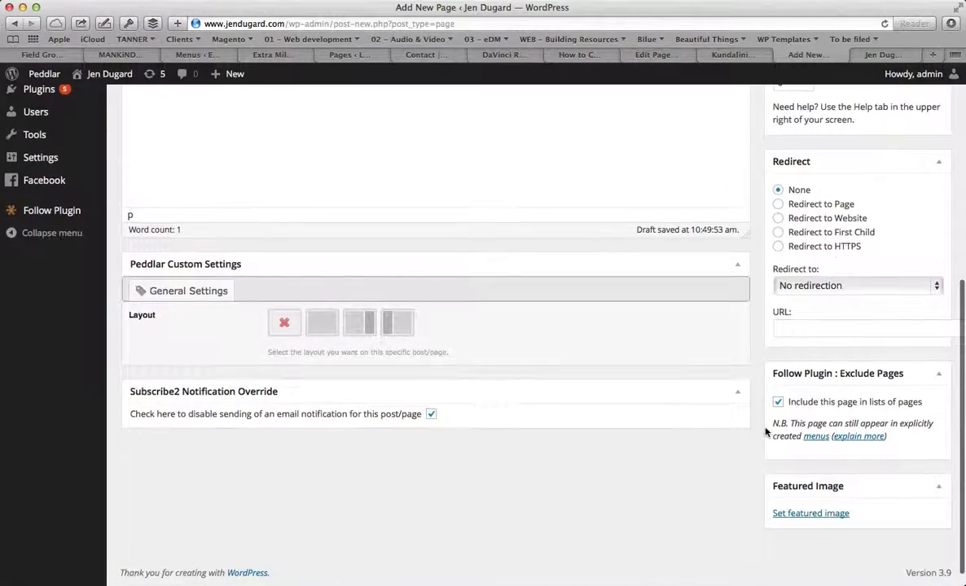
pyautogui.scroll(6, 766, 432)
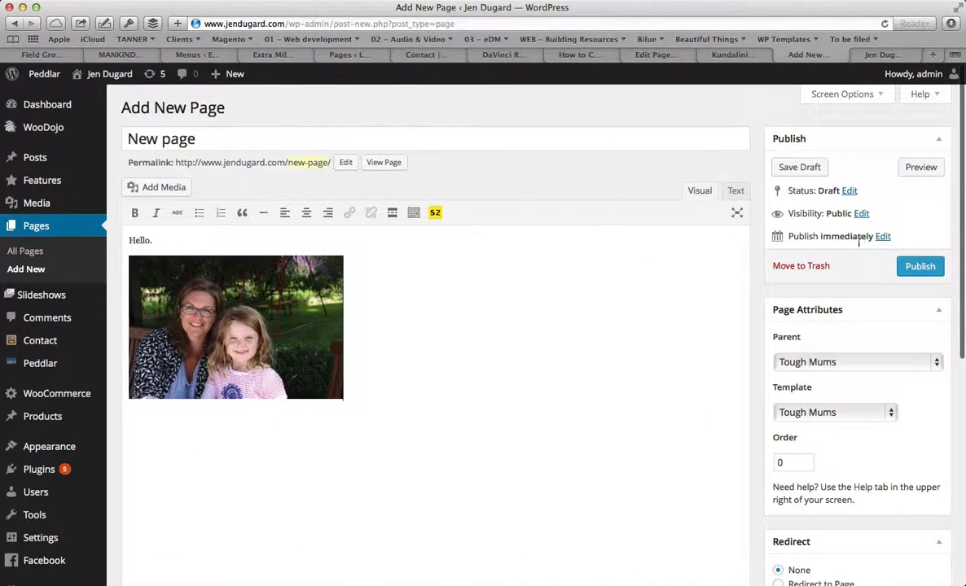
pyautogui.click(918, 268)
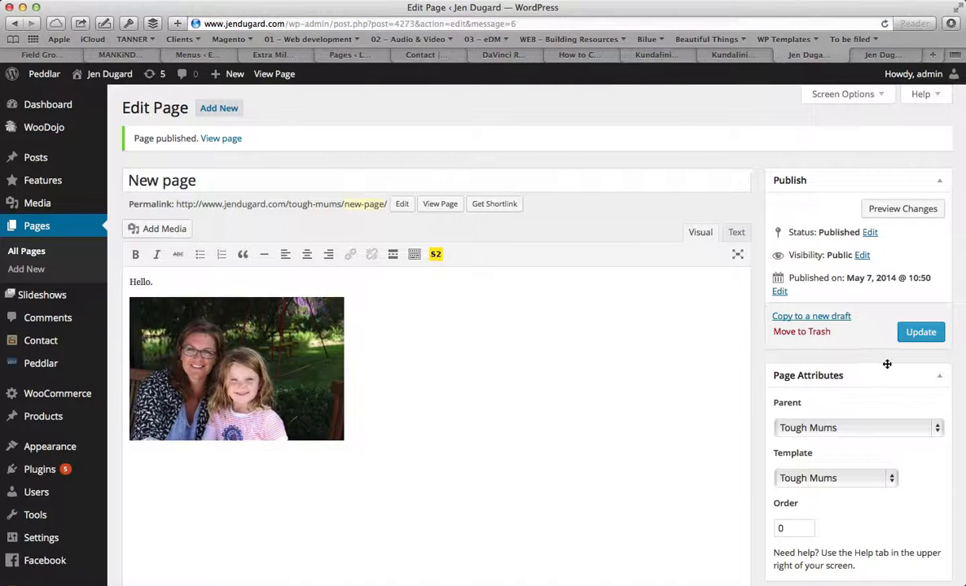
# Step: Find the new page under its Tough Mums parent in the list of all pages
pyautogui.click(39, 230)
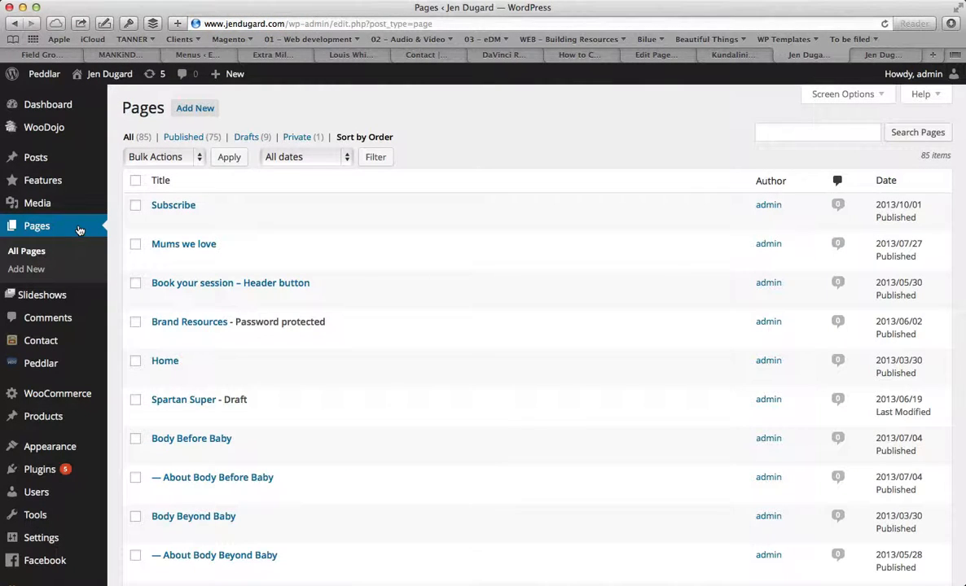
pyautogui.scroll(-5, 114, 245)
pyautogui.scroll(-10, 114, 244)
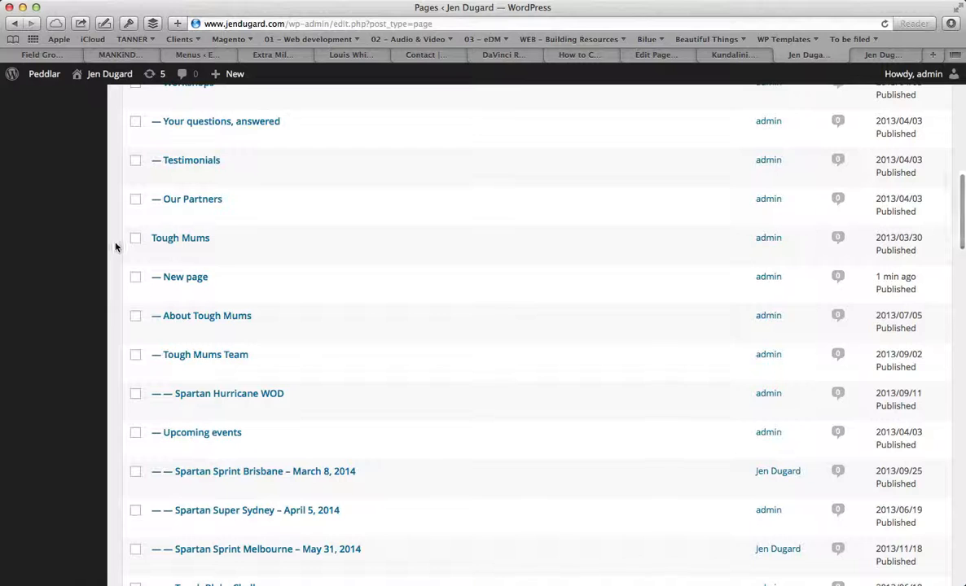
pyautogui.moveTo(161, 243)
pyautogui.moveTo(177, 269)
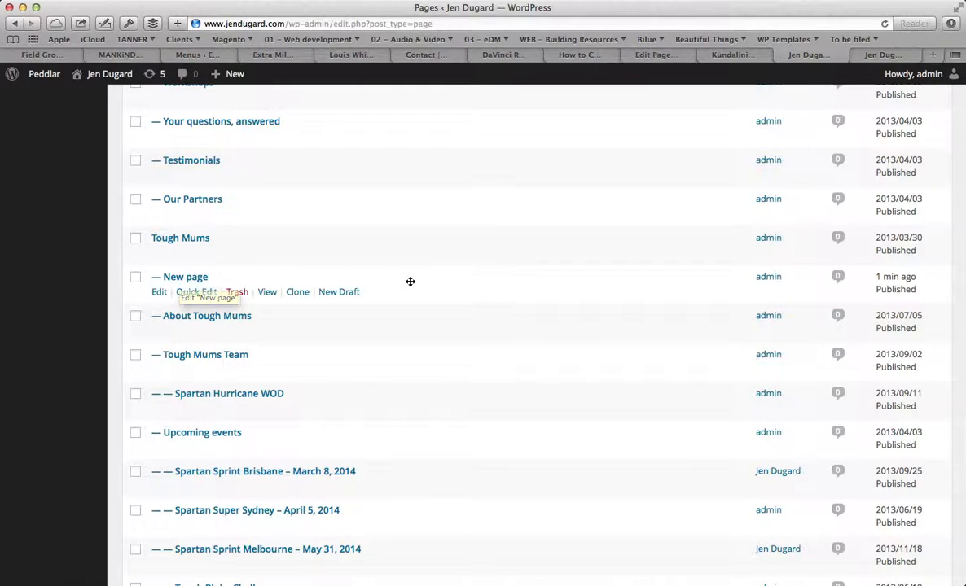
pyautogui.moveTo(659, 98)
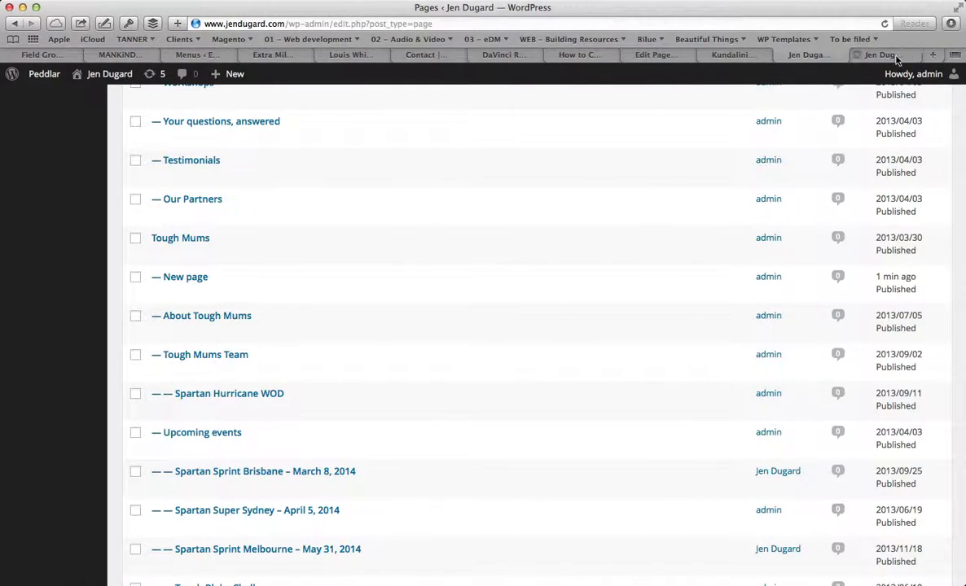
# Step: Check the Tough Mums entry in the live site's navigation and return to the admin page list
pyautogui.click(831, 55)
pyautogui.moveTo(646, 167)
pyautogui.moveTo(509, 156)
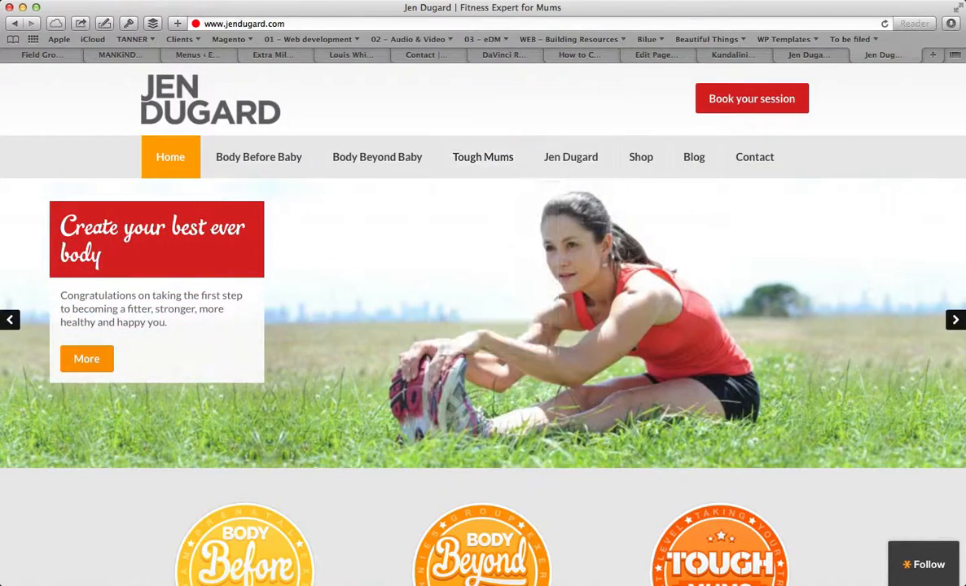
pyautogui.click(817, 56)
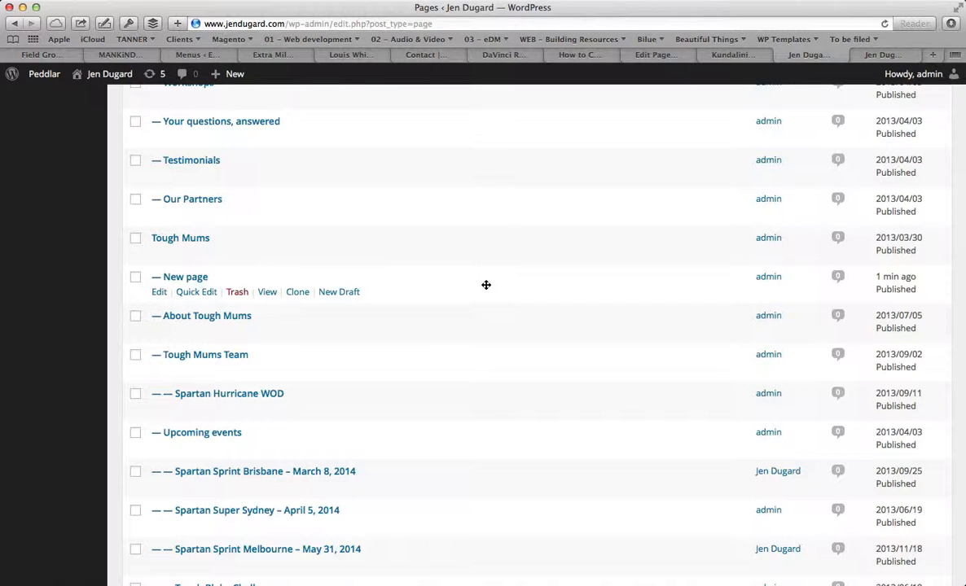
# Step: Move New page directly below About Tough Mums in the page list and check the Tough Mums entries in the live site's navigation
pyautogui.moveTo(486, 285); pyautogui.dragTo(489, 330)
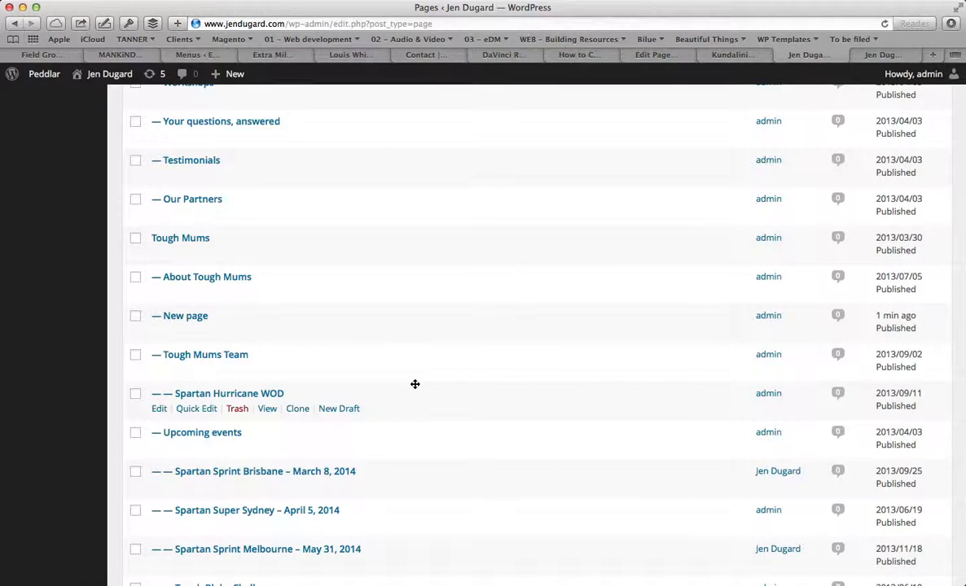
pyautogui.click(889, 56)
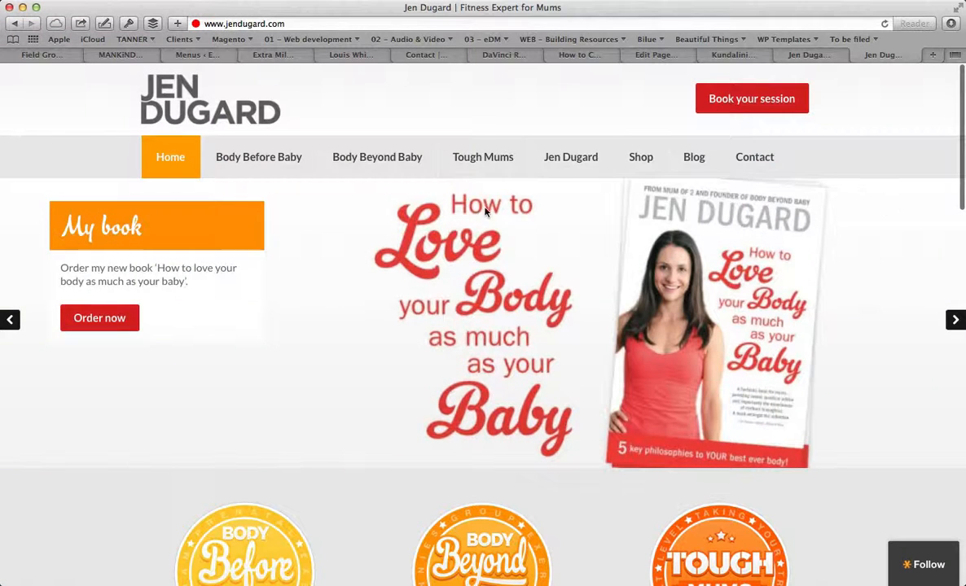
pyautogui.moveTo(453, 171)
pyautogui.moveTo(562, 166)
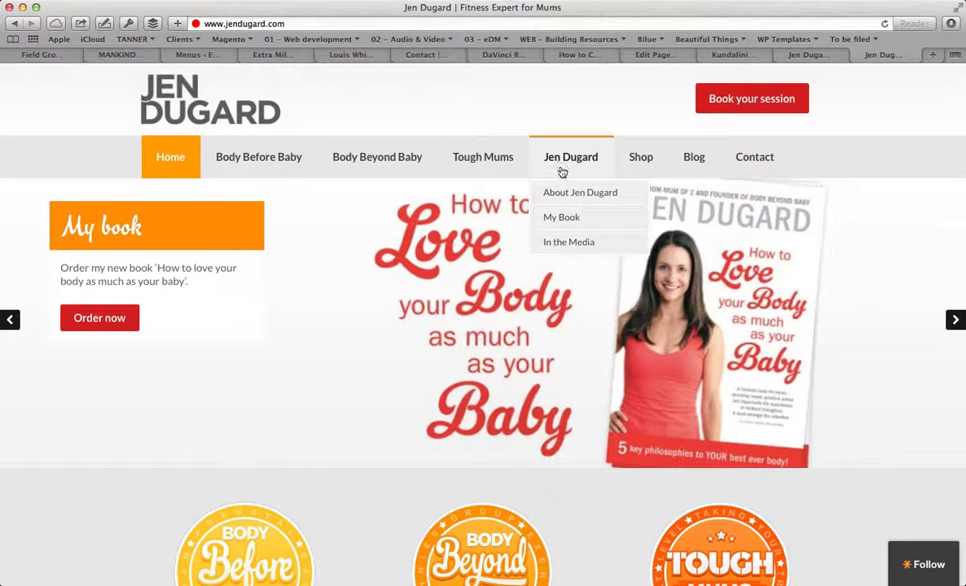
pyautogui.moveTo(371, 163)
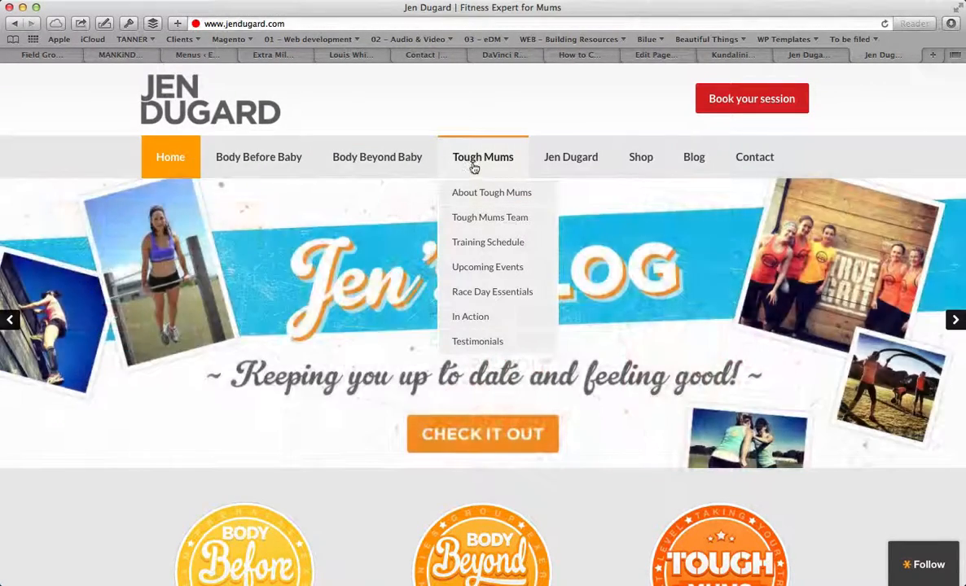
# Step: Return to the site's admin area and open the navigation menu editor under Appearance
pyautogui.click(772, 50)
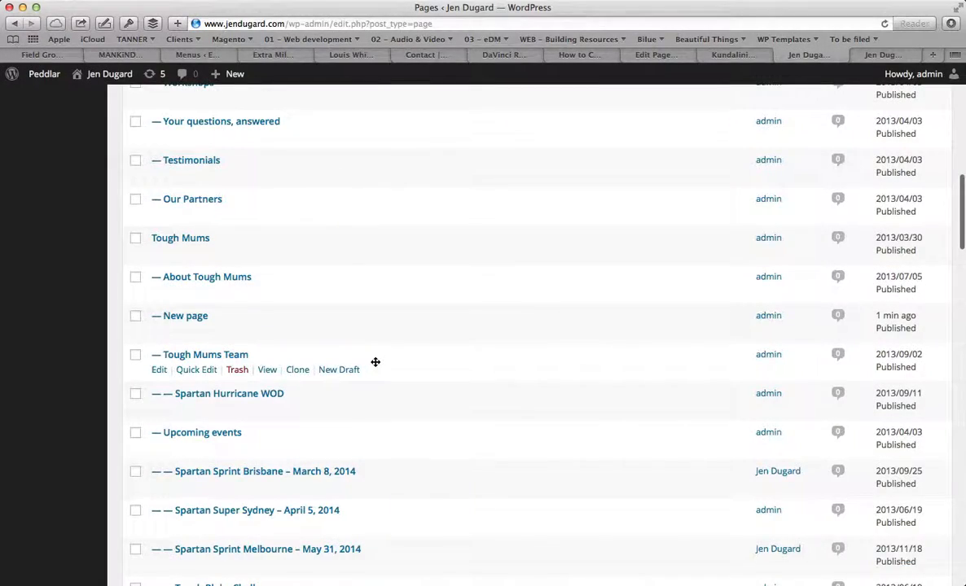
pyautogui.scroll(15, 375, 362)
pyautogui.scroll(-4, 322, 407)
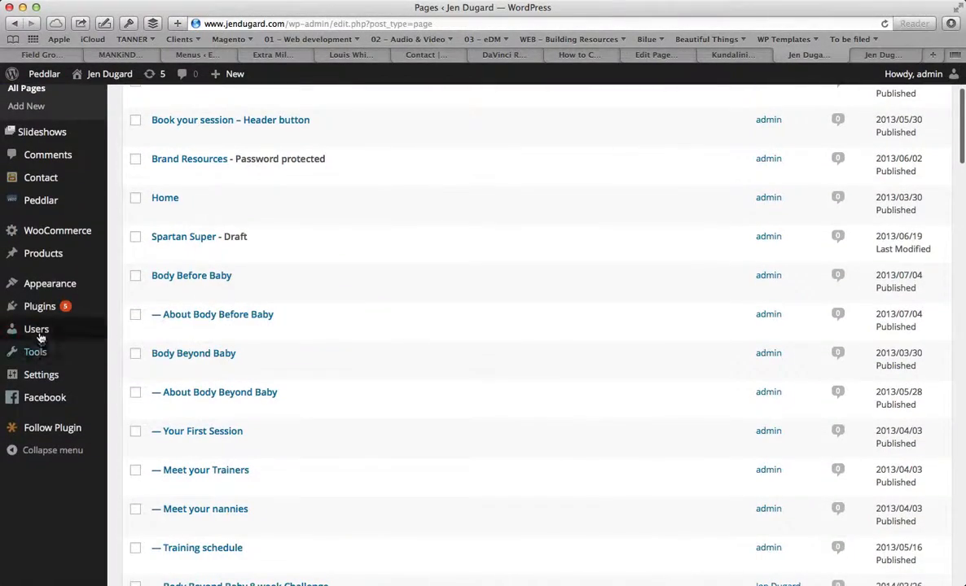
pyautogui.moveTo(39, 291)
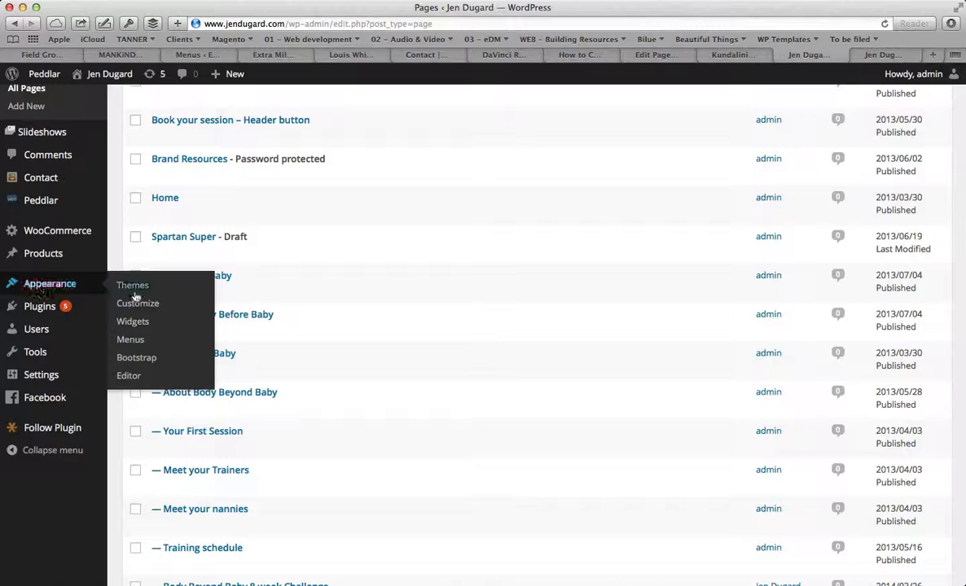
pyautogui.click(131, 341)
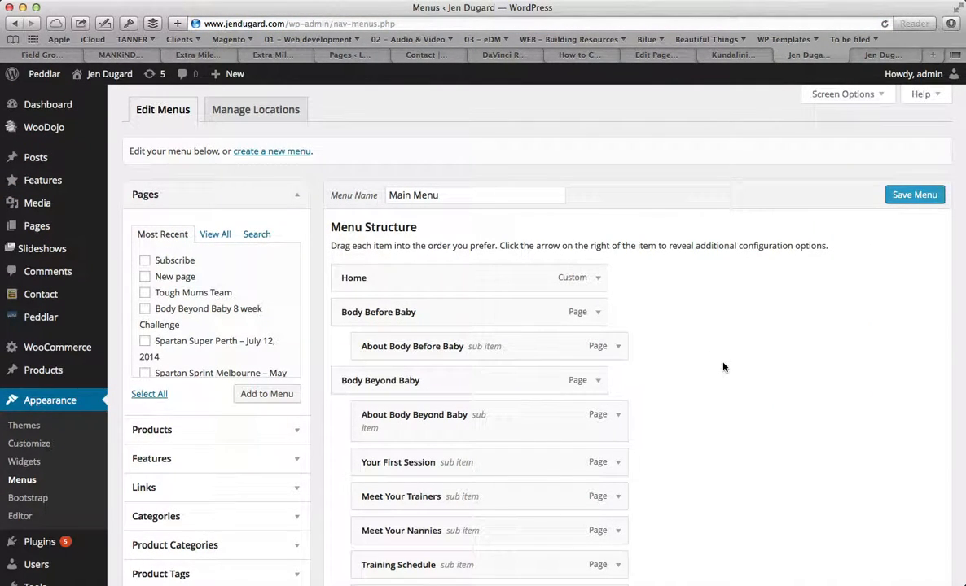
# Step: Examine the Main Menu structure from Home to Contact, including the Tough Mums sub items and the menu settings
pyautogui.scroll(-5, 722, 368)
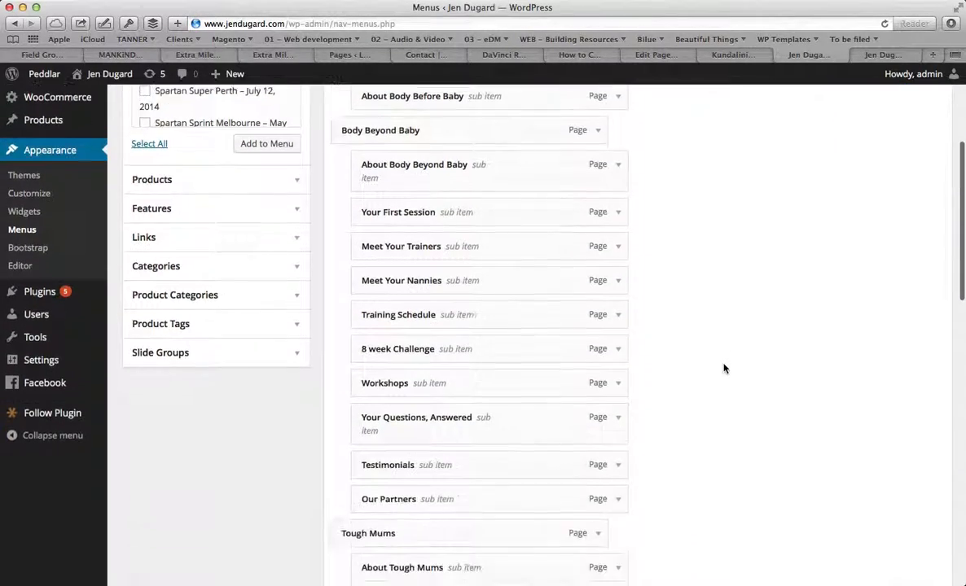
pyautogui.scroll(5, 724, 367)
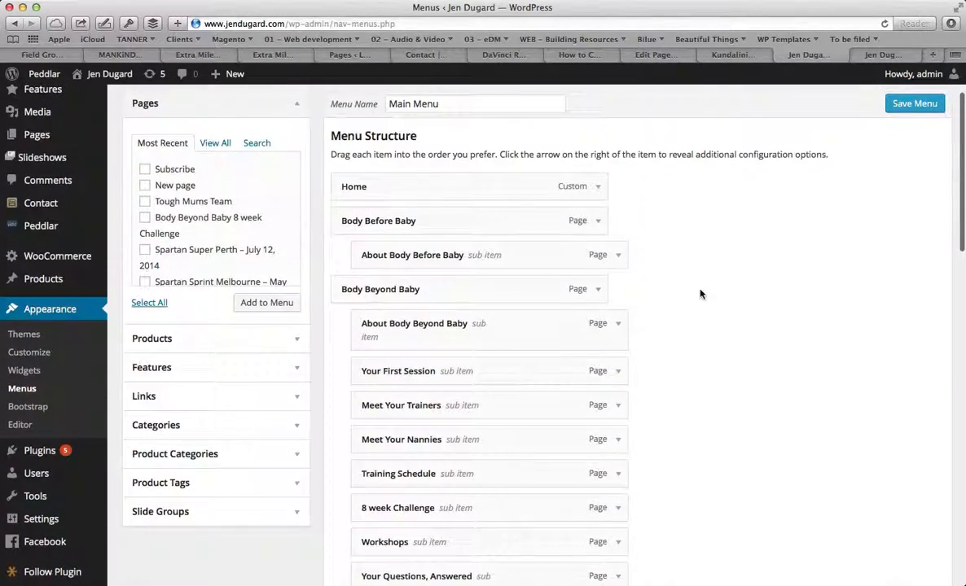
pyautogui.scroll(2, 701, 294)
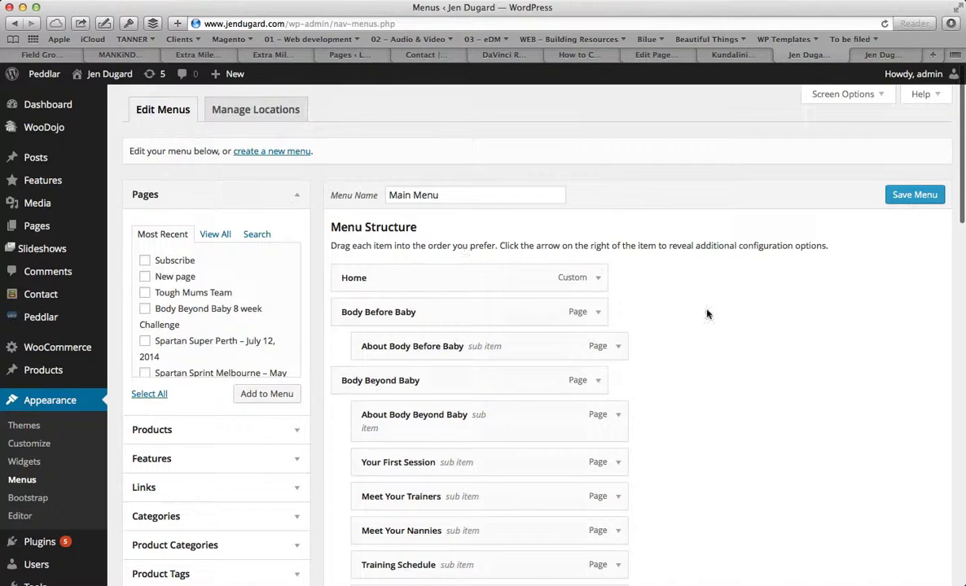
pyautogui.scroll(-8, 705, 313)
pyautogui.scroll(-8, 707, 314)
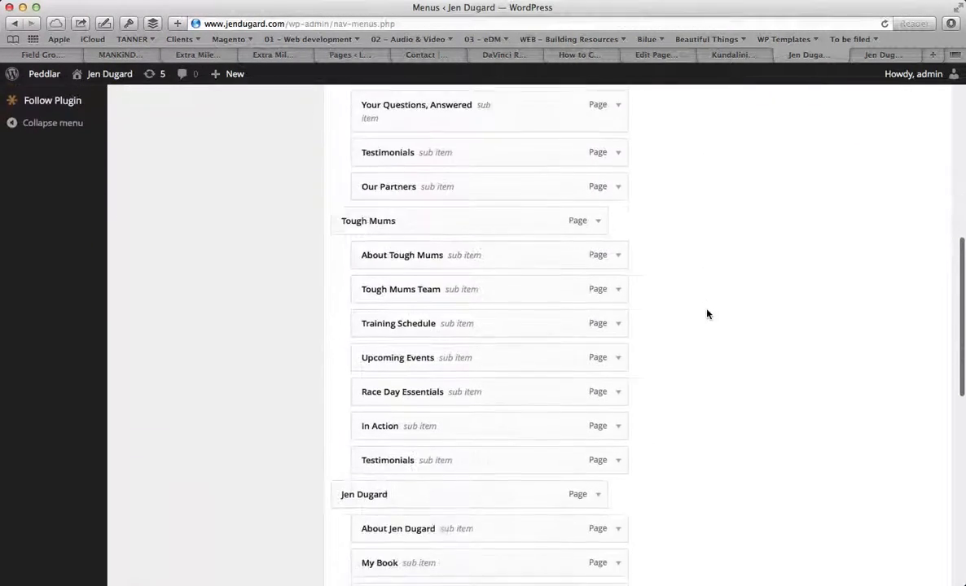
pyautogui.scroll(-4, 707, 314)
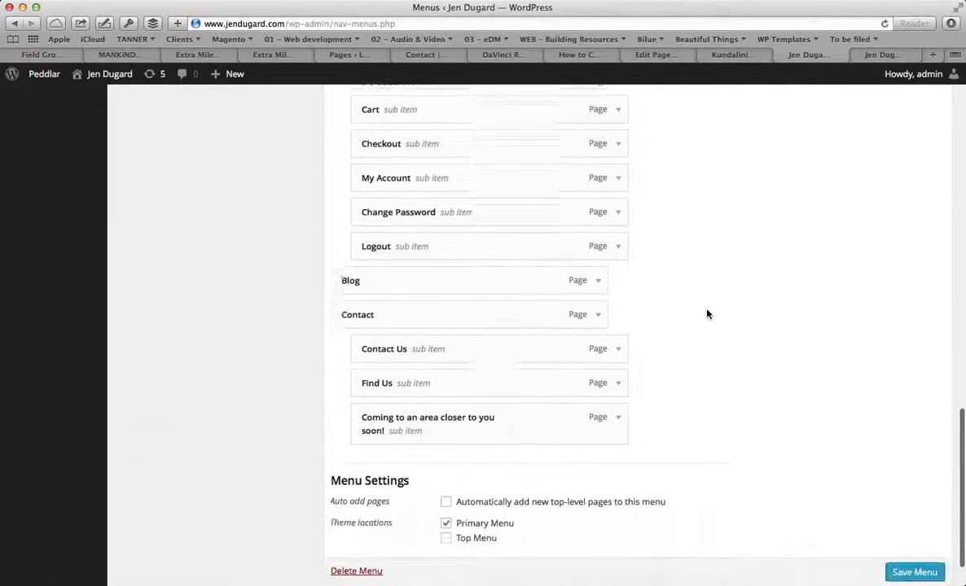
# Step: Add New page from the most recent pages to the Main Menu
pyautogui.scroll(20, 707, 315)
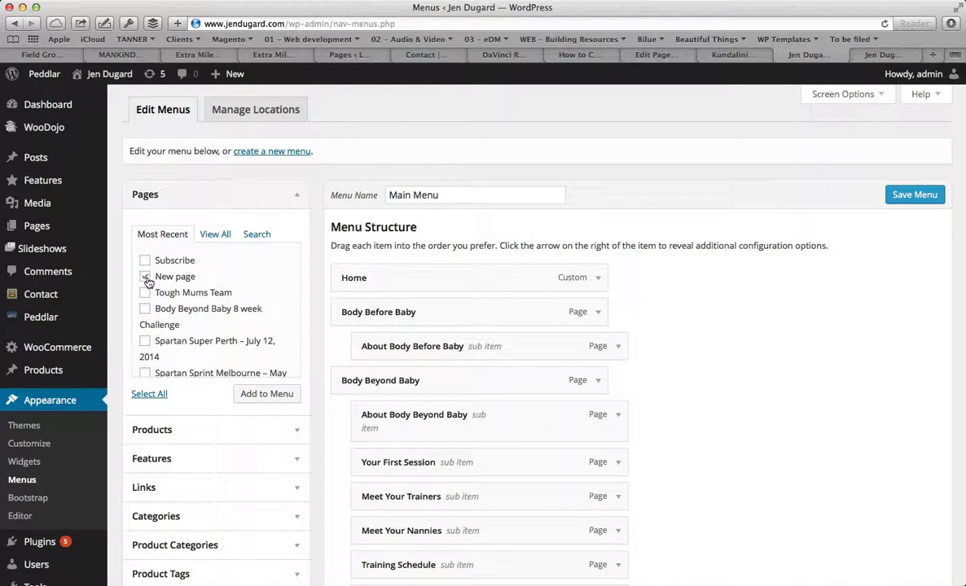
pyautogui.click(258, 396)
pyautogui.scroll(-10, 741, 372)
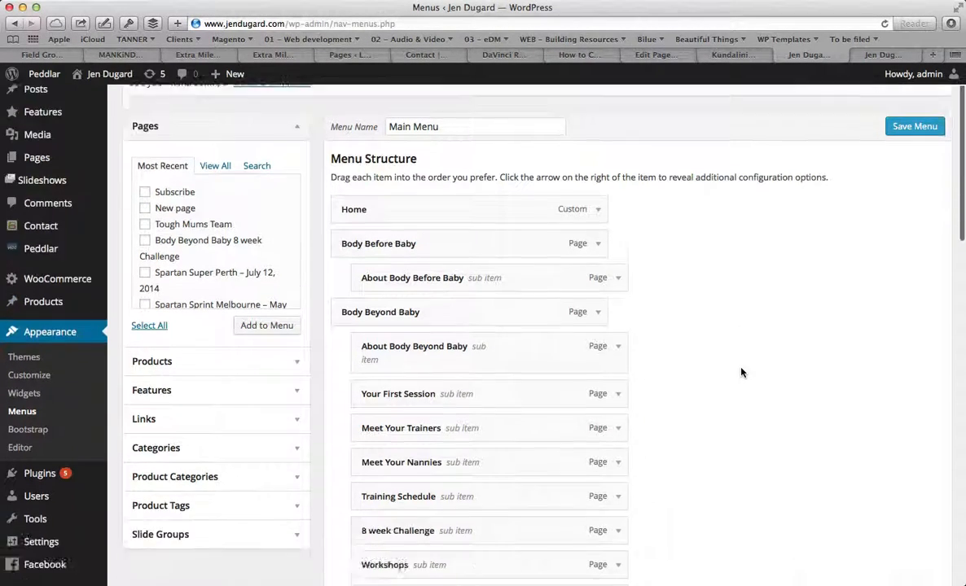
pyautogui.scroll(-6, 741, 373)
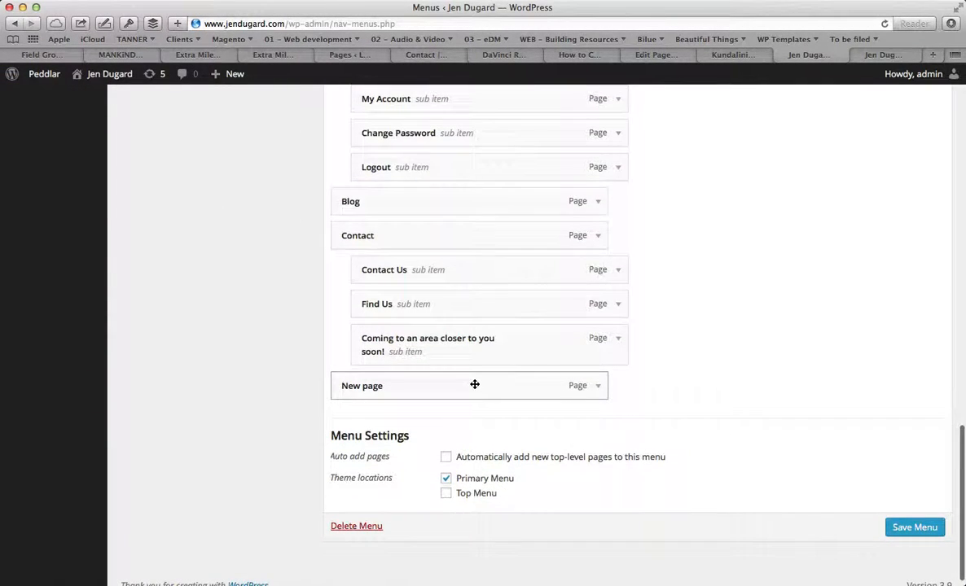
# Step: Place New page as a sub item of Tough Mums, directly below About Tough Mums, and save the Main Menu
pyautogui.moveTo(475, 386); pyautogui.dragTo(496, 500)
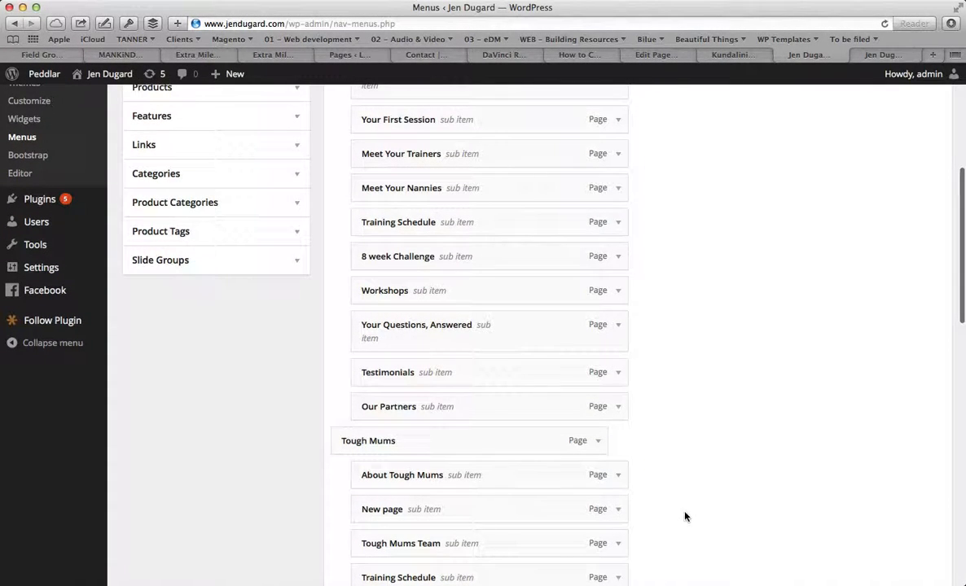
pyautogui.scroll(-3, 680, 519)
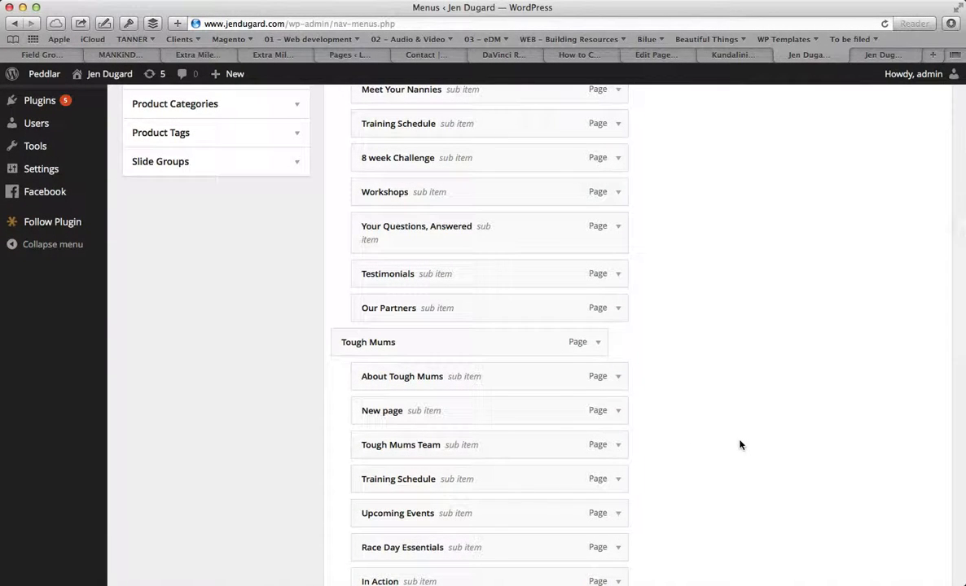
pyautogui.scroll(-10, 740, 444)
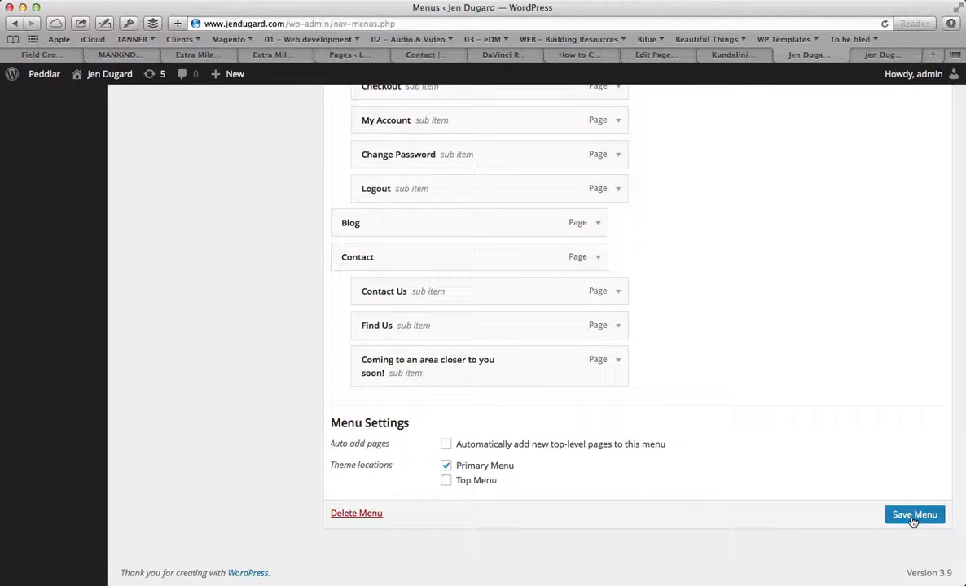
pyautogui.click(913, 518)
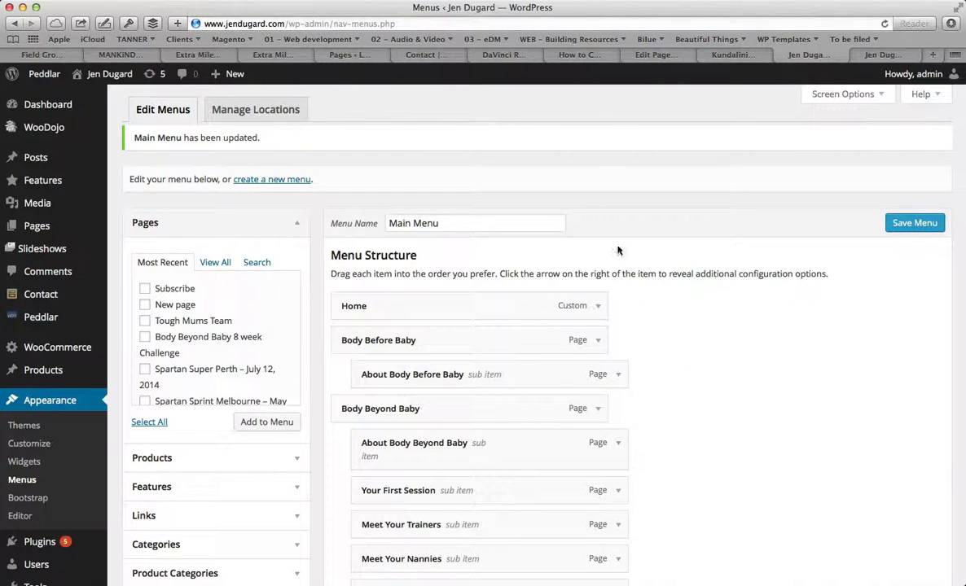
# Step: Reload the live site's home page and check for New page among the Tough Mums navigation entries
pyautogui.click(809, 56)
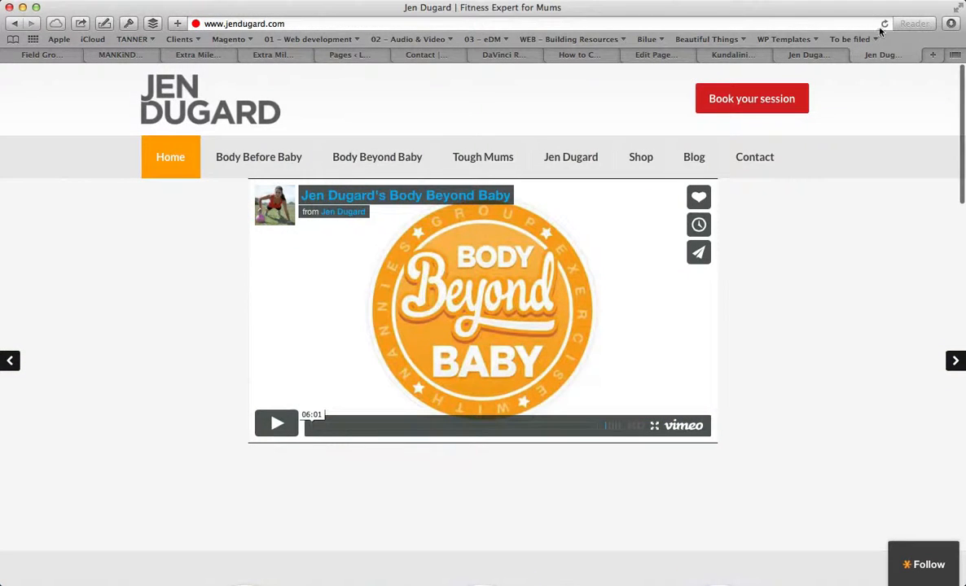
pyautogui.click(819, 22)
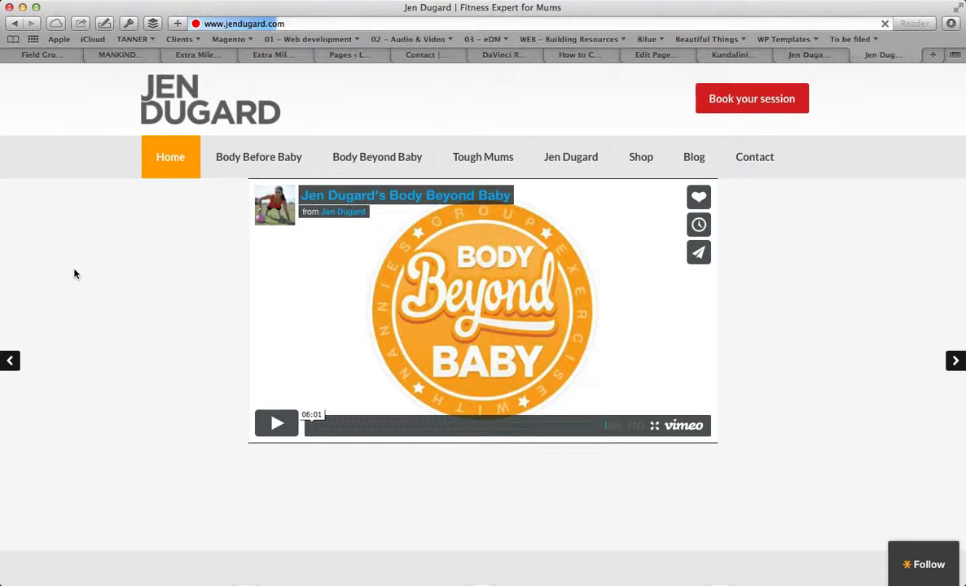
pyautogui.press('Return')
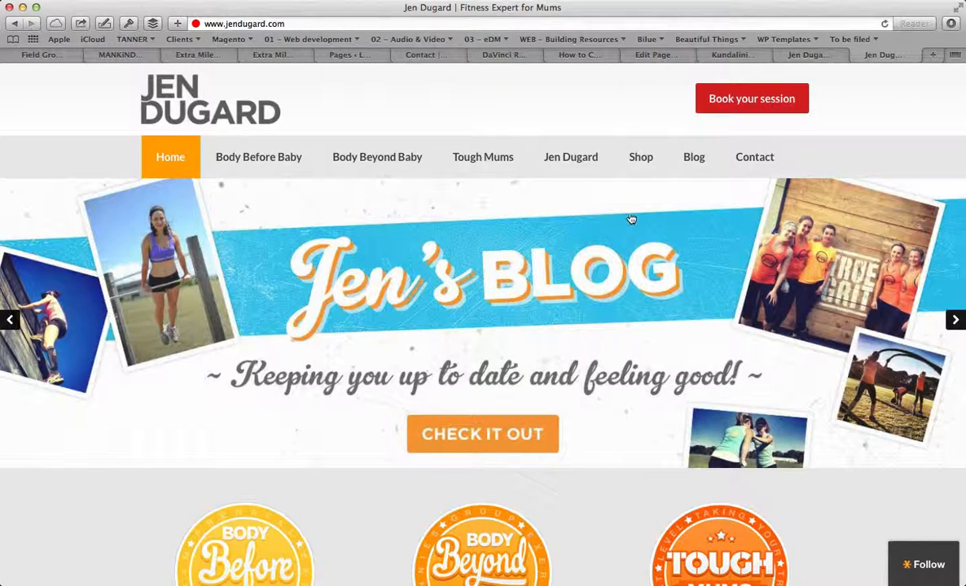
pyautogui.moveTo(491, 163)
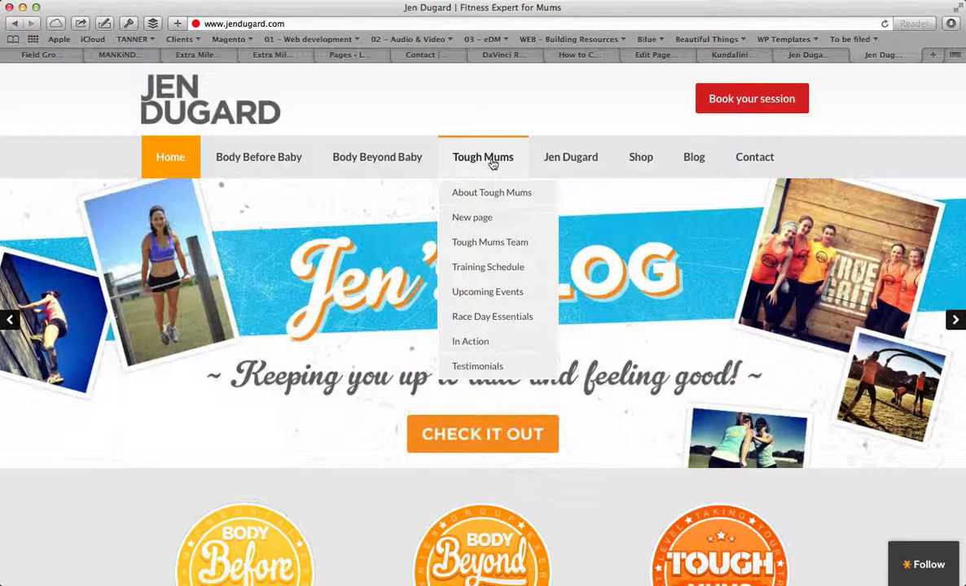
# Step: Open New page from the live site's Tough Mums navigation and look over its content and sidebar
pyautogui.click(486, 218)
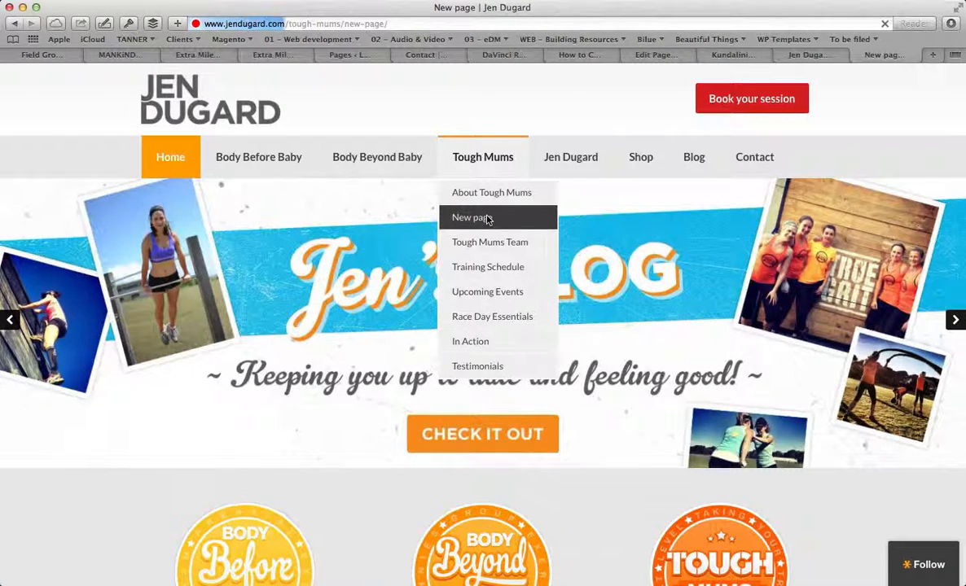
pyautogui.scroll(-1, 499, 473)
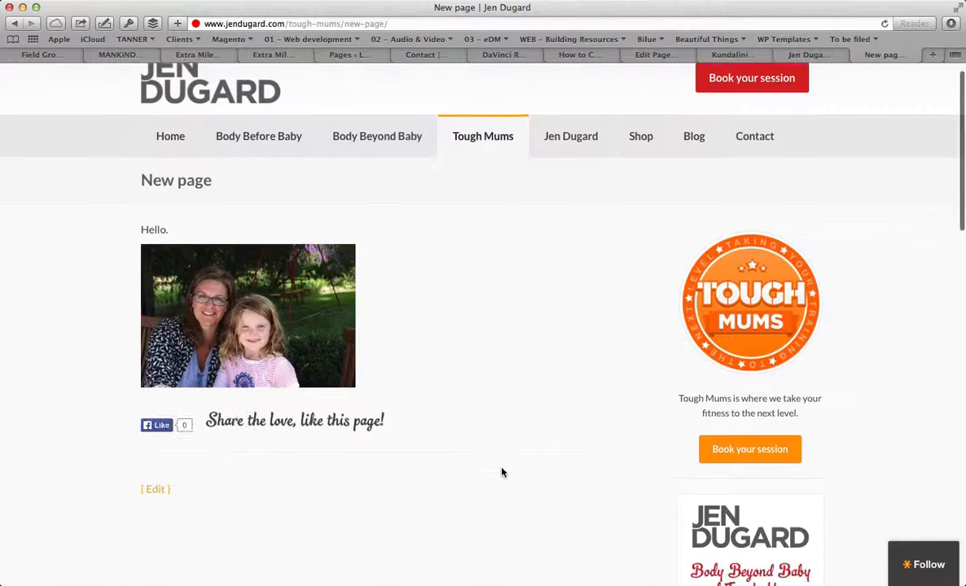
pyautogui.scroll(-15, 502, 472)
pyautogui.scroll(6, 503, 477)
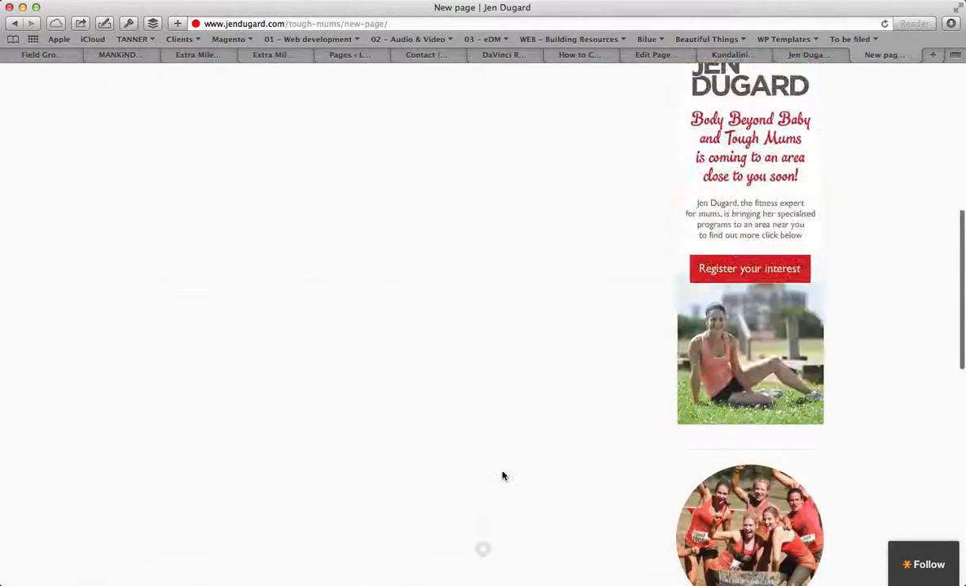
pyautogui.scroll(6, 503, 477)
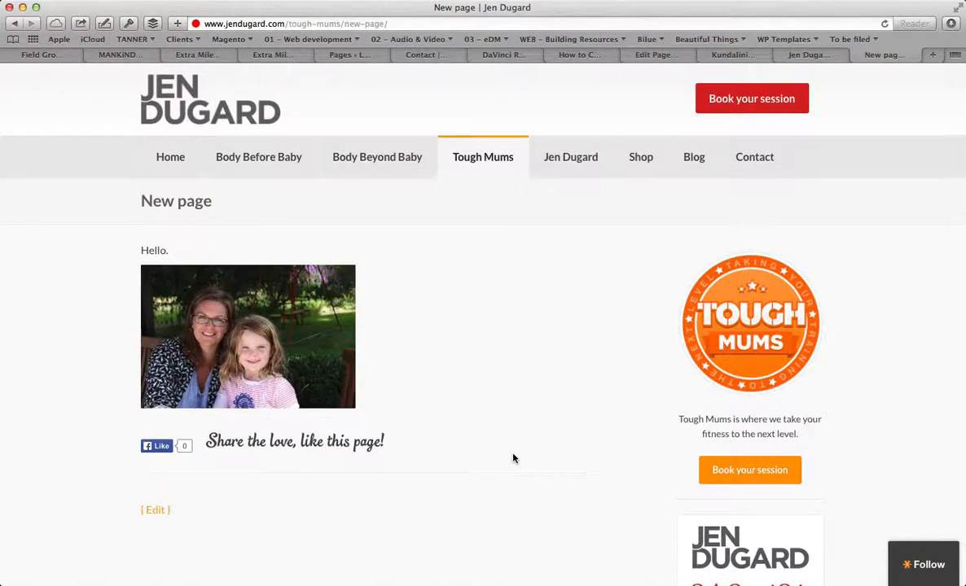
# Step: Remove the New page sub item under Tough Mums from the Main Menu in the admin area and save the menu
pyautogui.click(814, 54)
pyautogui.scroll(-5, 788, 411)
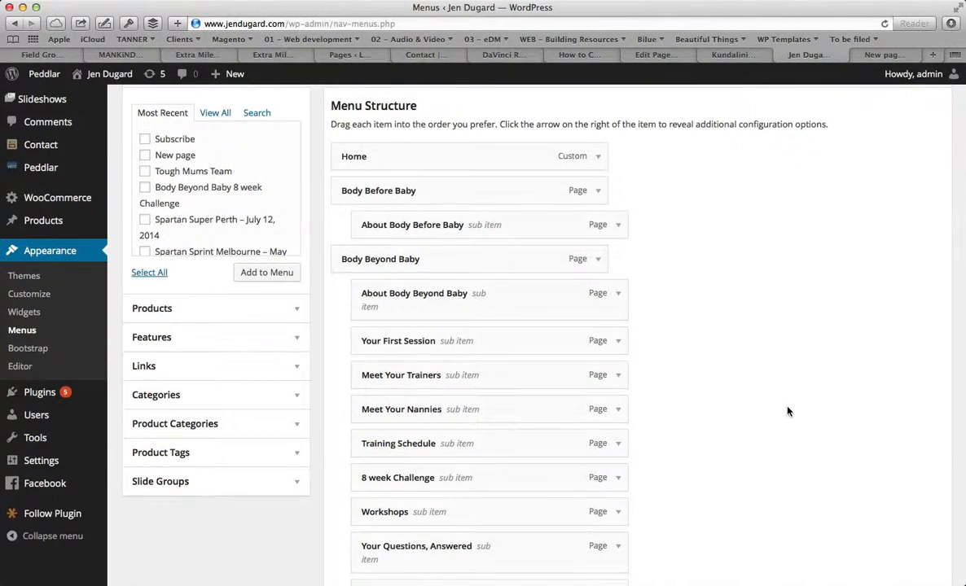
pyautogui.scroll(1, 788, 411)
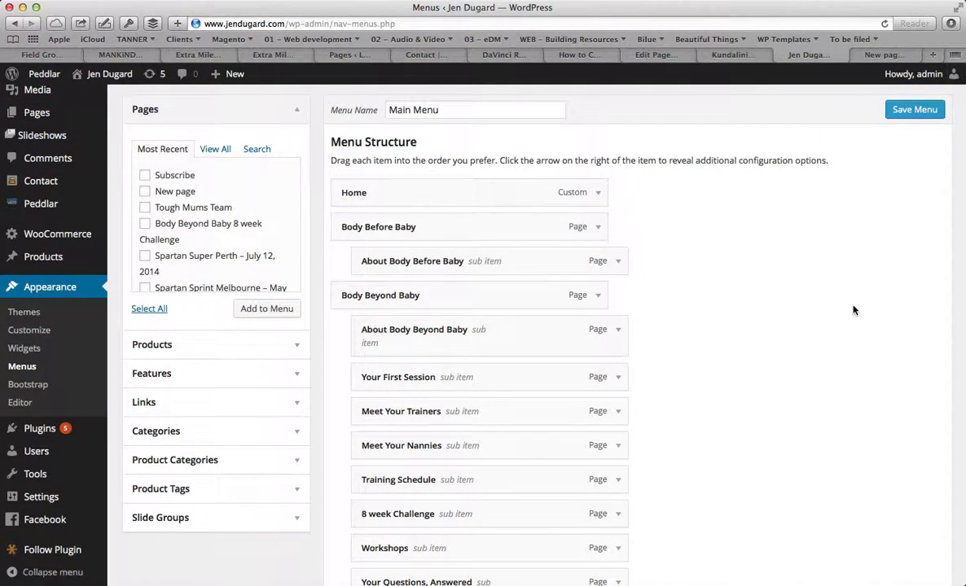
pyautogui.scroll(-10, 854, 309)
pyautogui.scroll(-10, 854, 311)
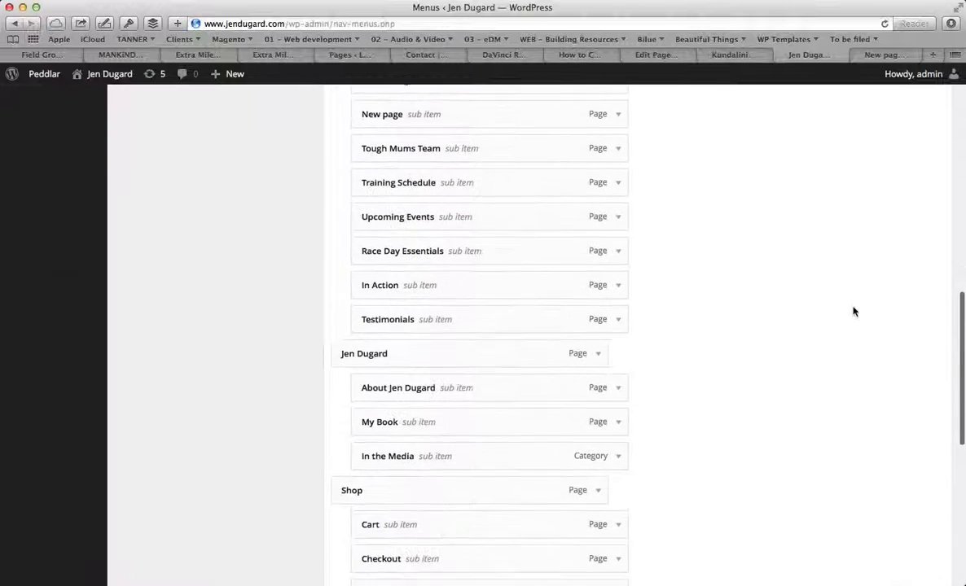
pyautogui.scroll(2, 854, 311)
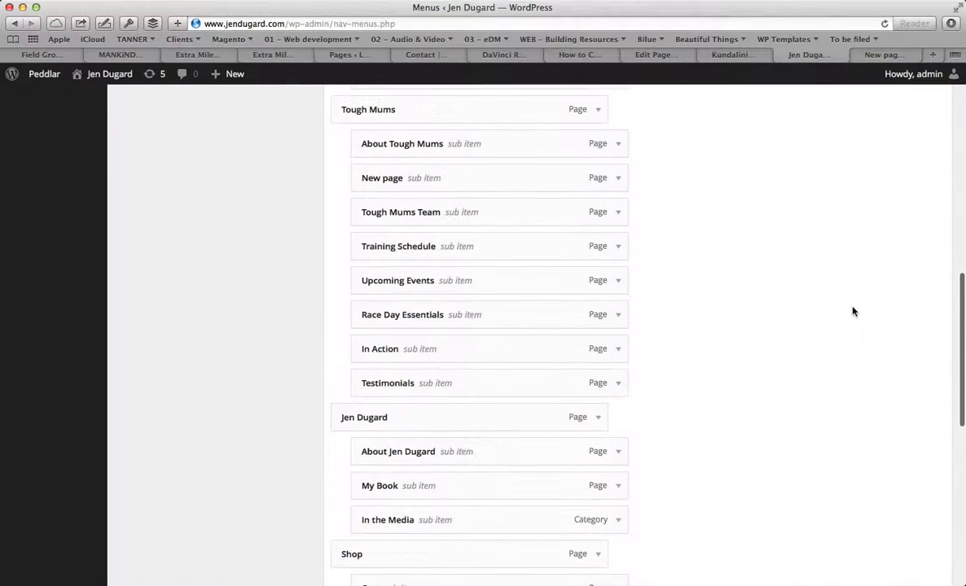
pyautogui.click(618, 179)
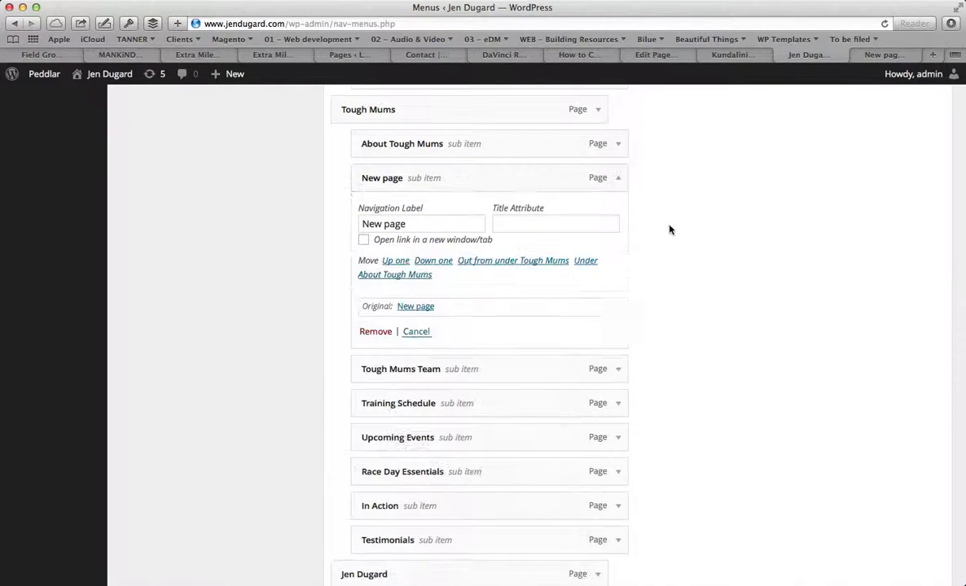
pyautogui.click(376, 332)
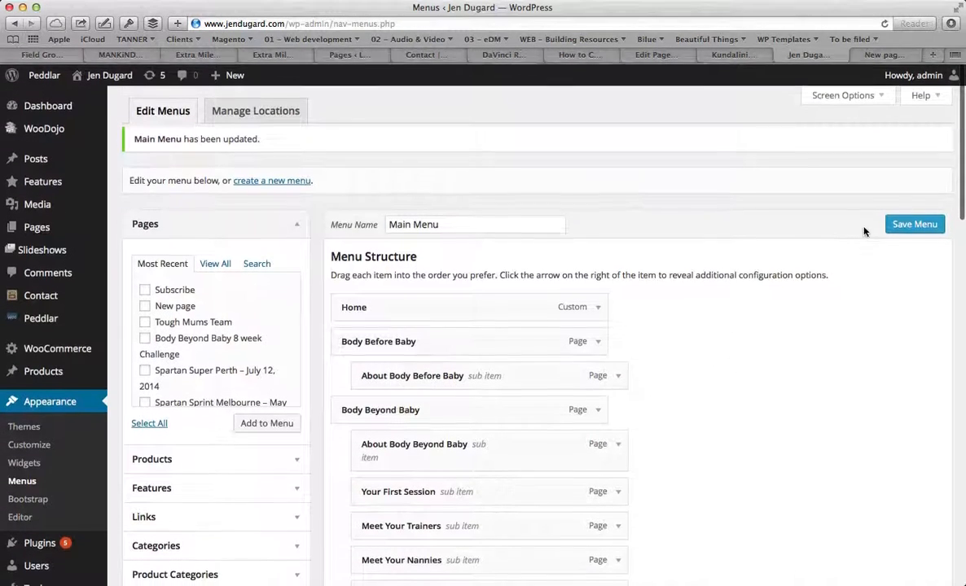
pyautogui.click(908, 224)
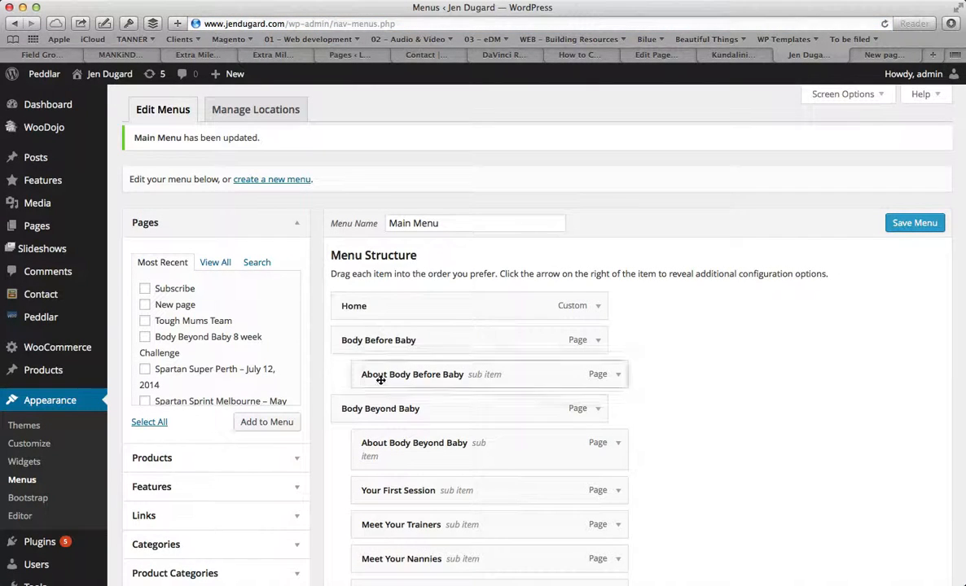
# Step: Move New page, listed under Tough Mums in the page list, to the trash
pyautogui.click(37, 226)
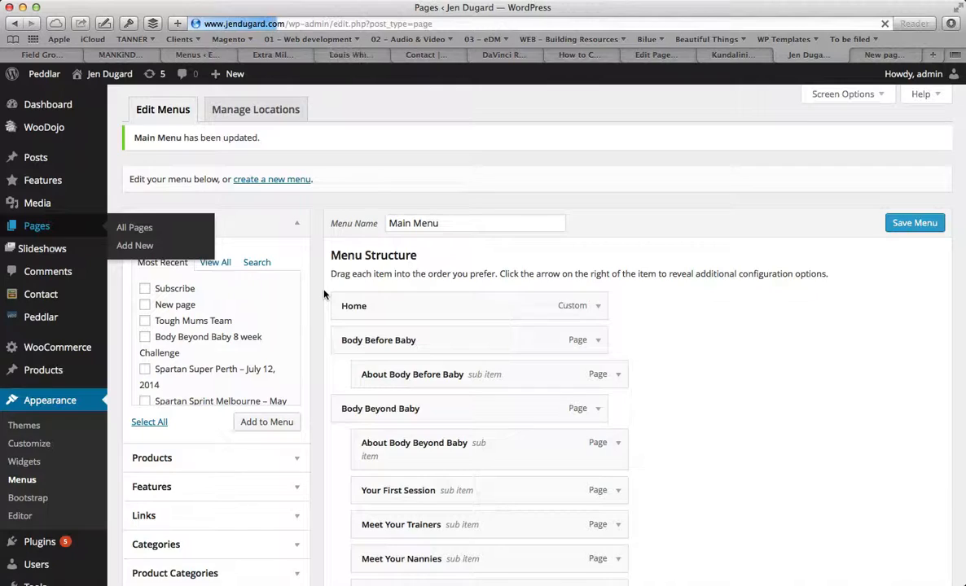
pyautogui.scroll(-5, 324, 294)
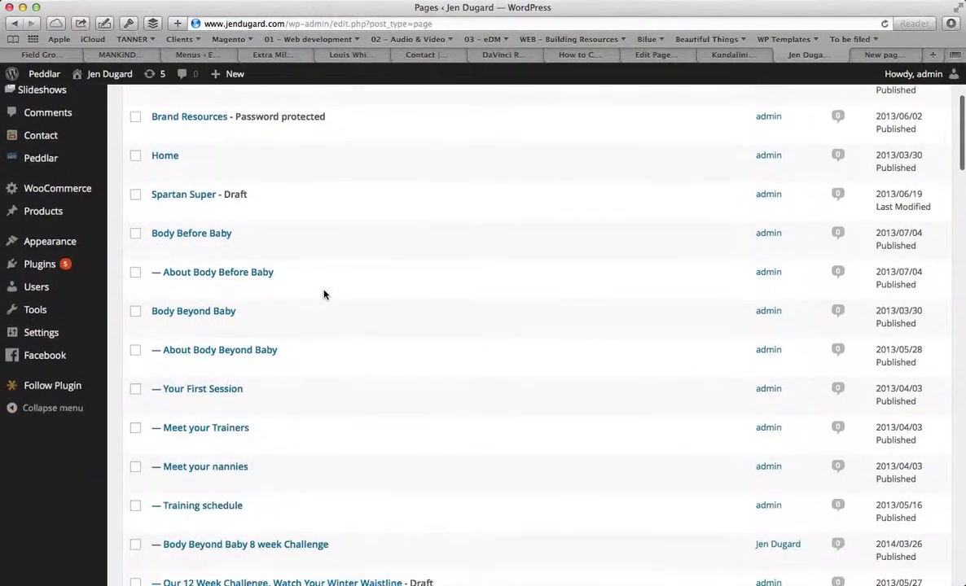
pyautogui.scroll(1, 323, 294)
pyautogui.scroll(-8, 323, 294)
pyautogui.scroll(-5, 323, 294)
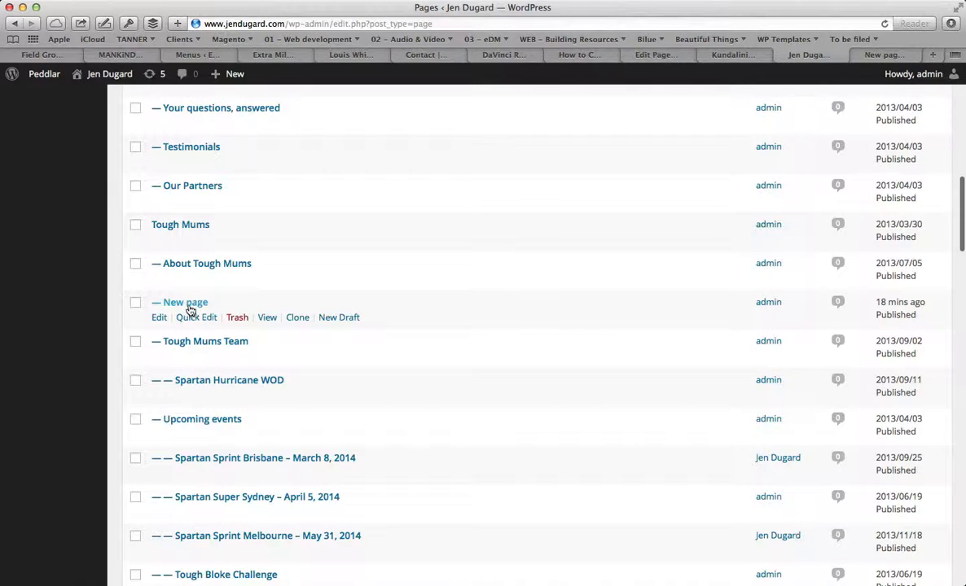
pyautogui.click(237, 317)
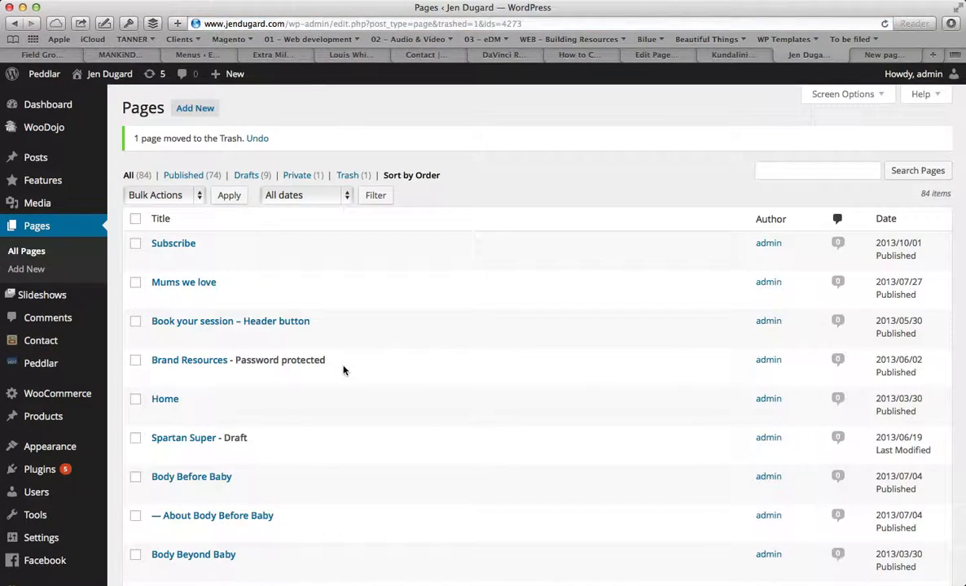
# Step: Permanently delete New page from the trashed pages
pyautogui.click(348, 176)
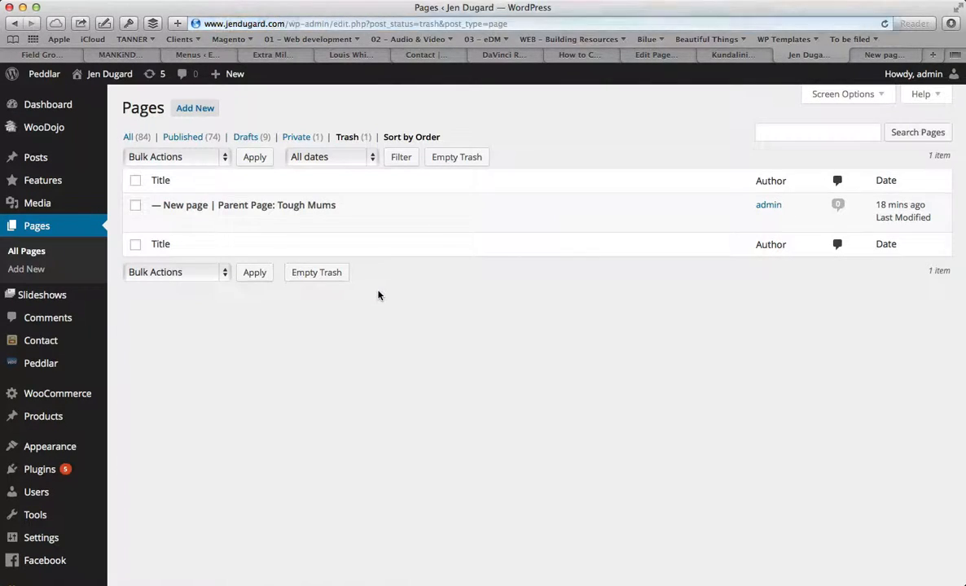
pyautogui.moveTo(245, 205)
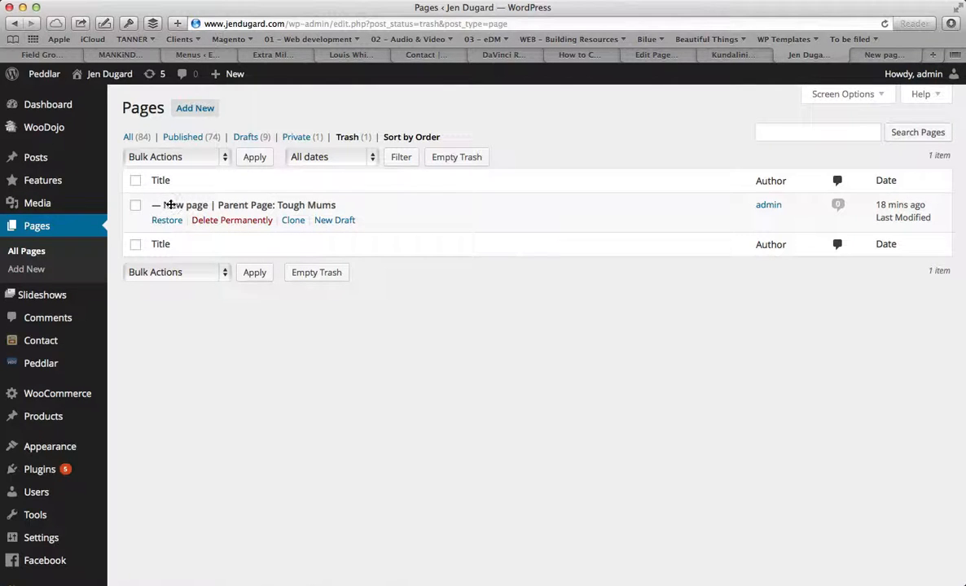
pyautogui.click(222, 220)
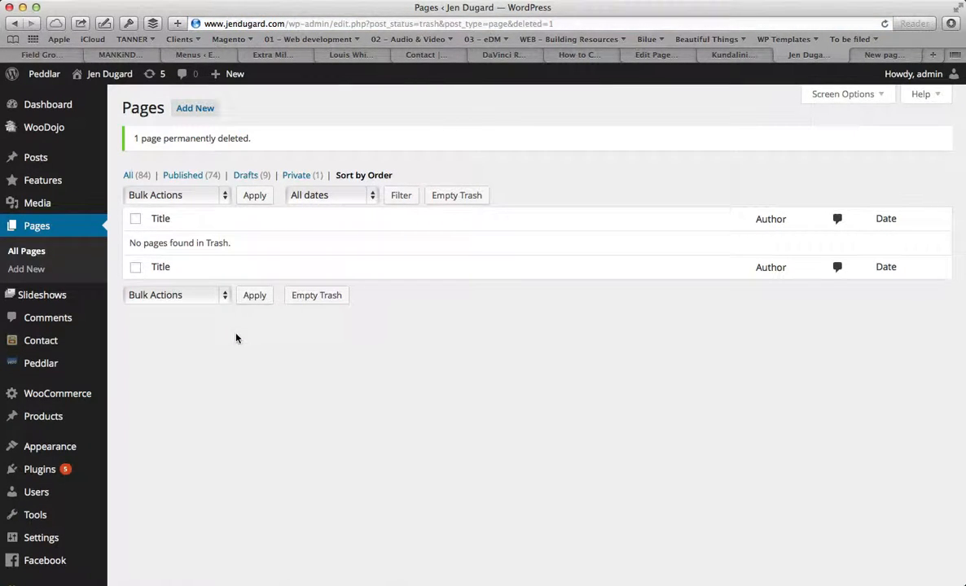
# Step: Return to the full page list and check the entries under Tough Mums for New page
pyautogui.click(50, 221)
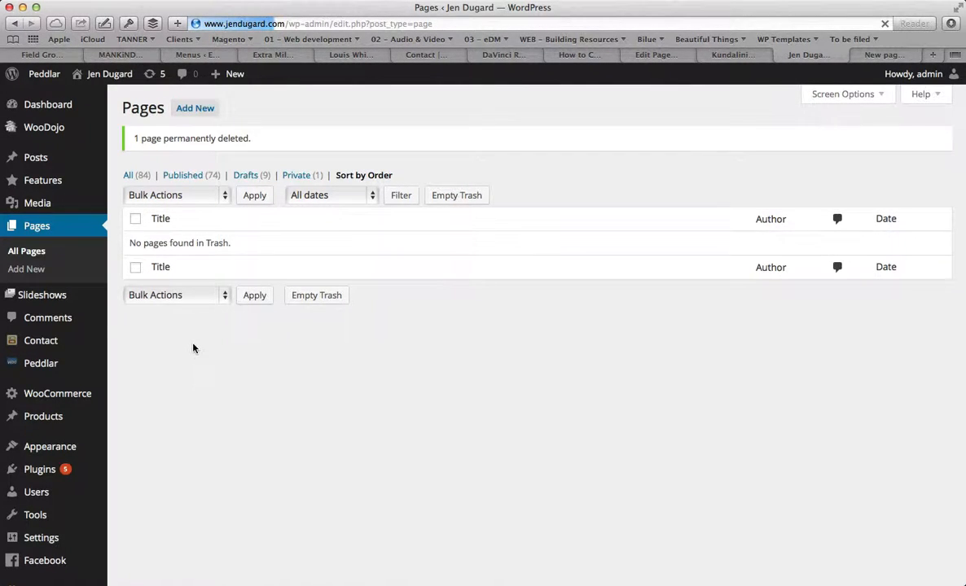
pyautogui.scroll(-5, 193, 348)
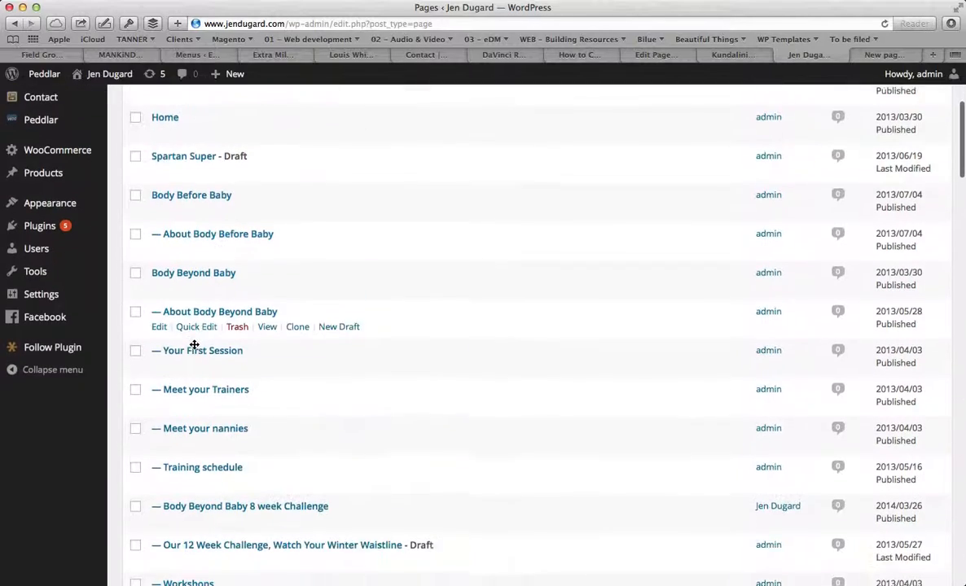
pyautogui.scroll(-9, 194, 346)
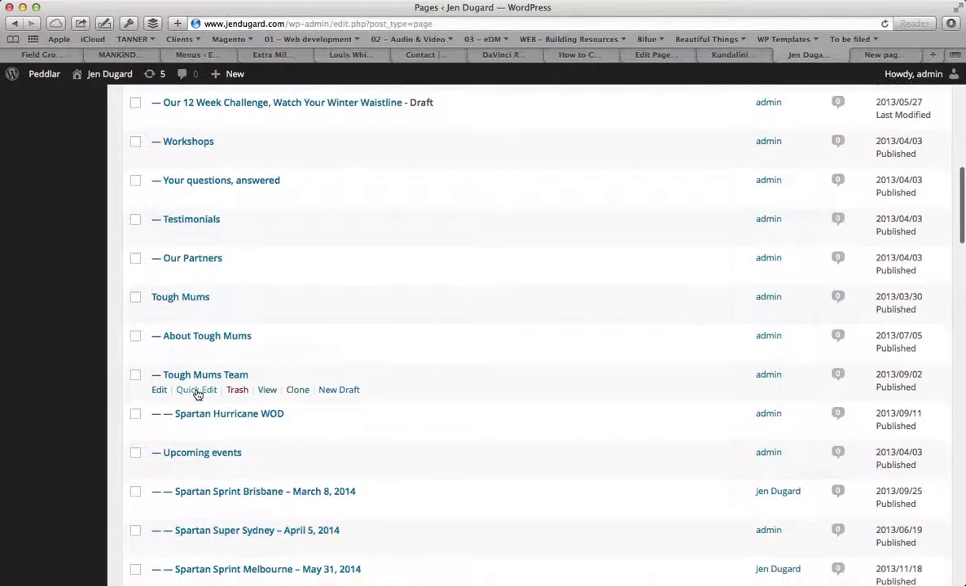
# Step: Reload New page on the live site, check the Tough Mums navigation entries and open the Tough Mums page
pyautogui.click(883, 52)
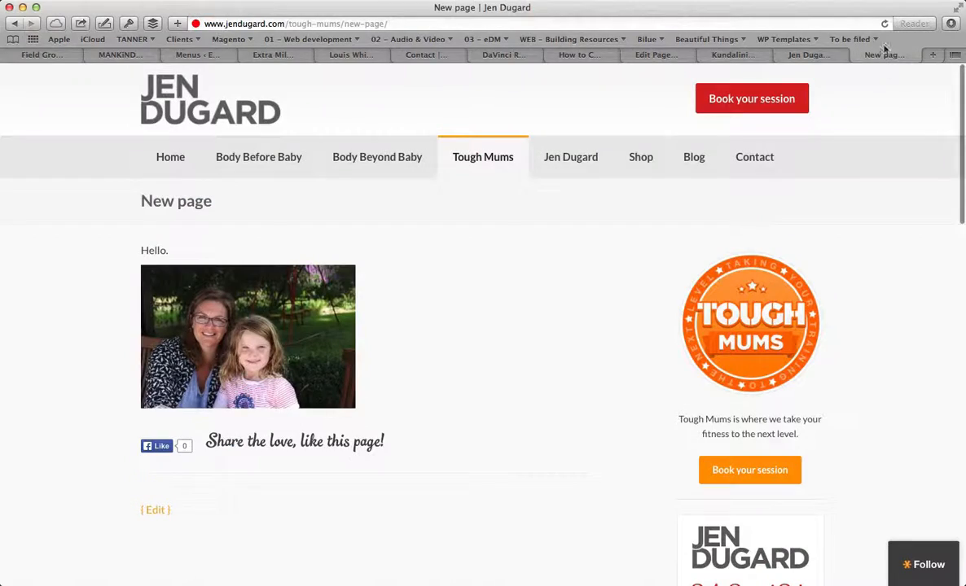
pyautogui.click(885, 25)
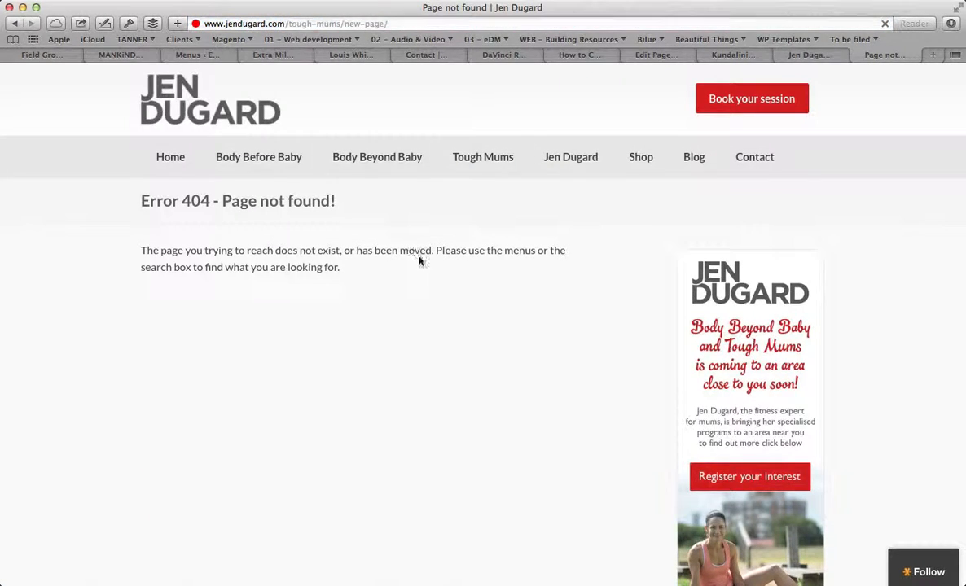
pyautogui.moveTo(473, 170)
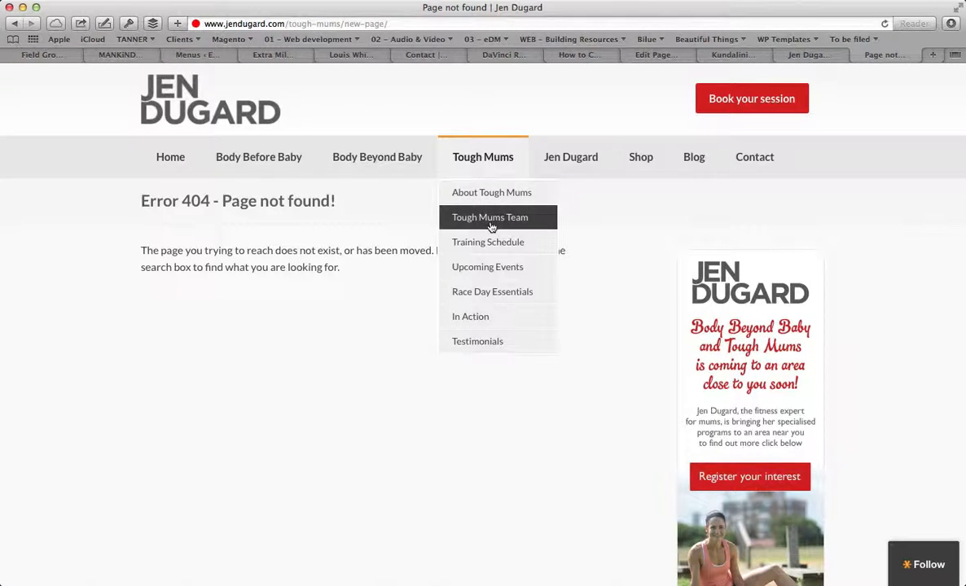
pyautogui.click(486, 163)
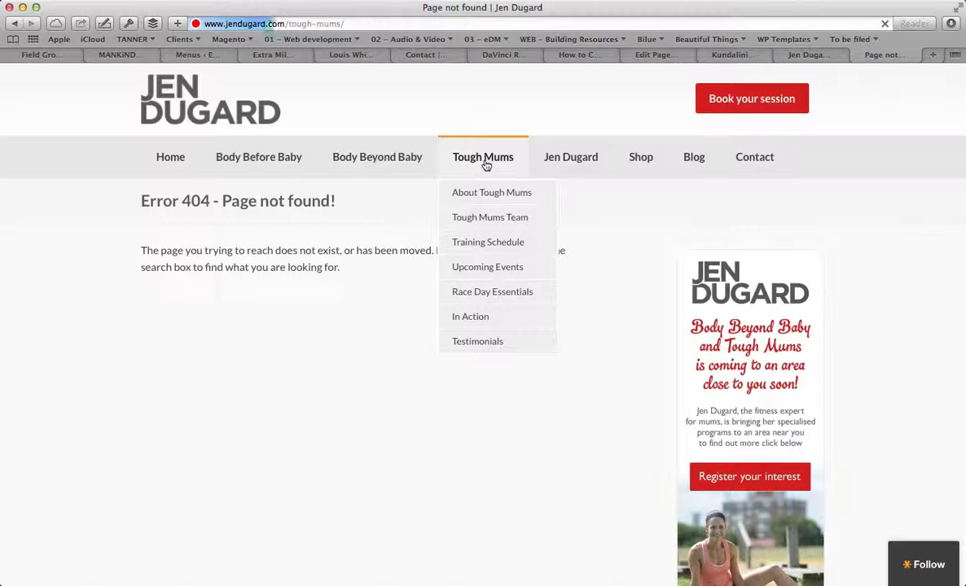